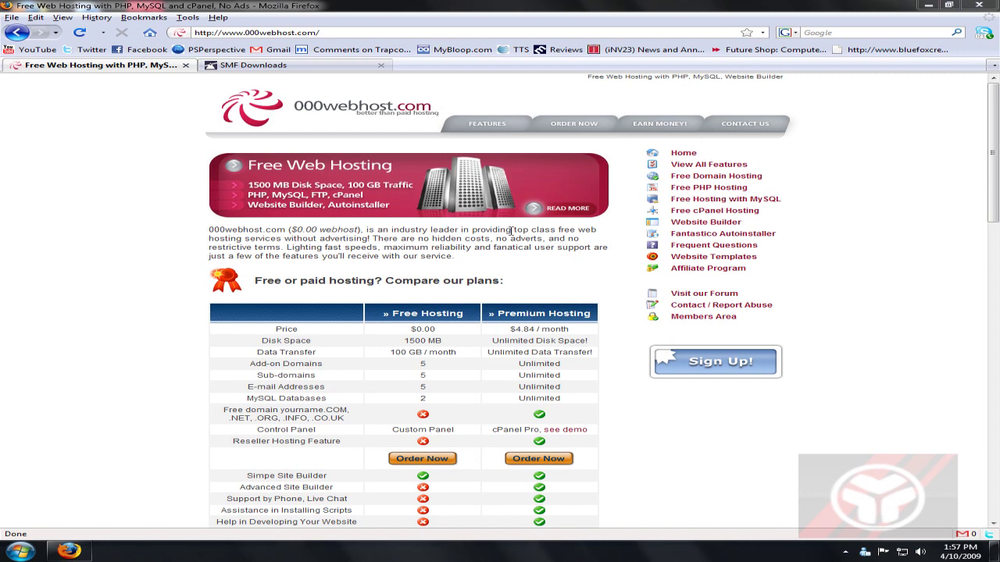
Glance at the SMF downloads tab, then go back to 000webhost and open its sign-up page.
click(302, 68)
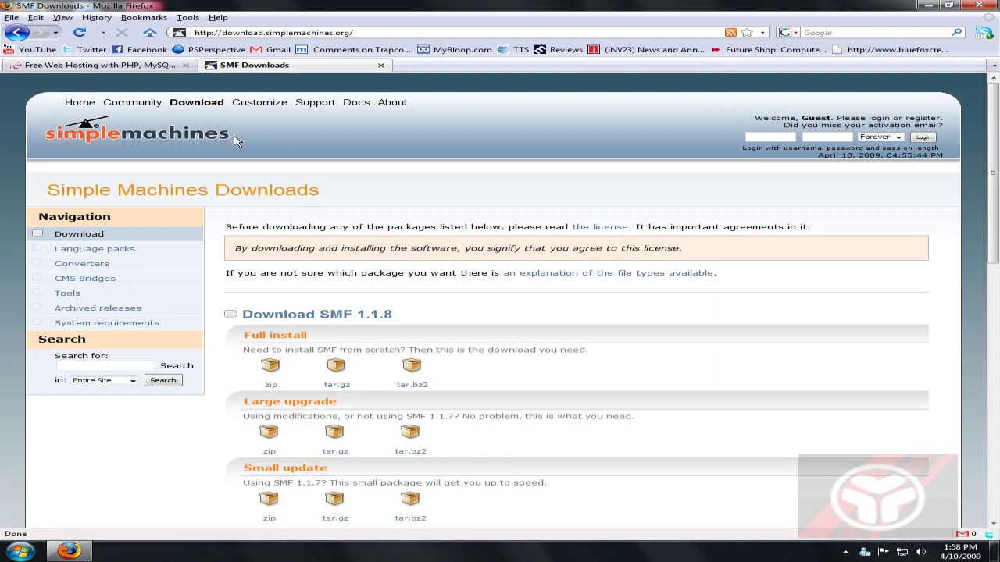
click(145, 65)
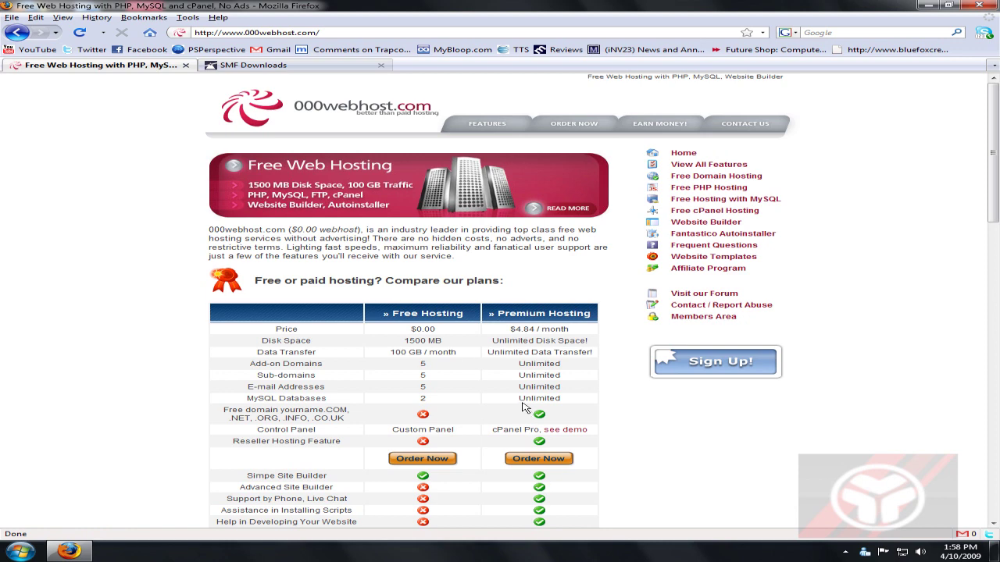
click(718, 367)
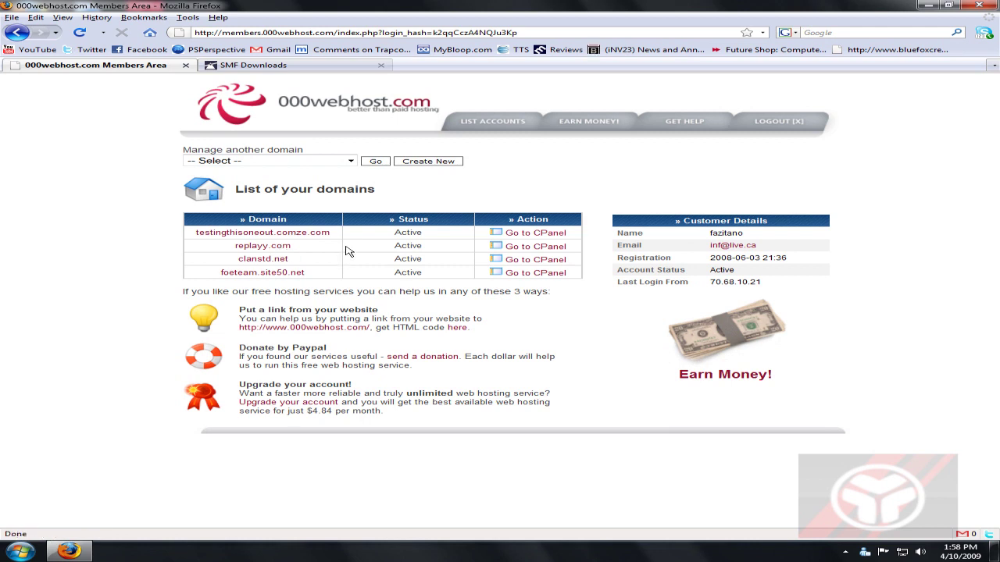
Open the testingthisoneout.comze.com control panel and scroll down to its Files section.
click(529, 237)
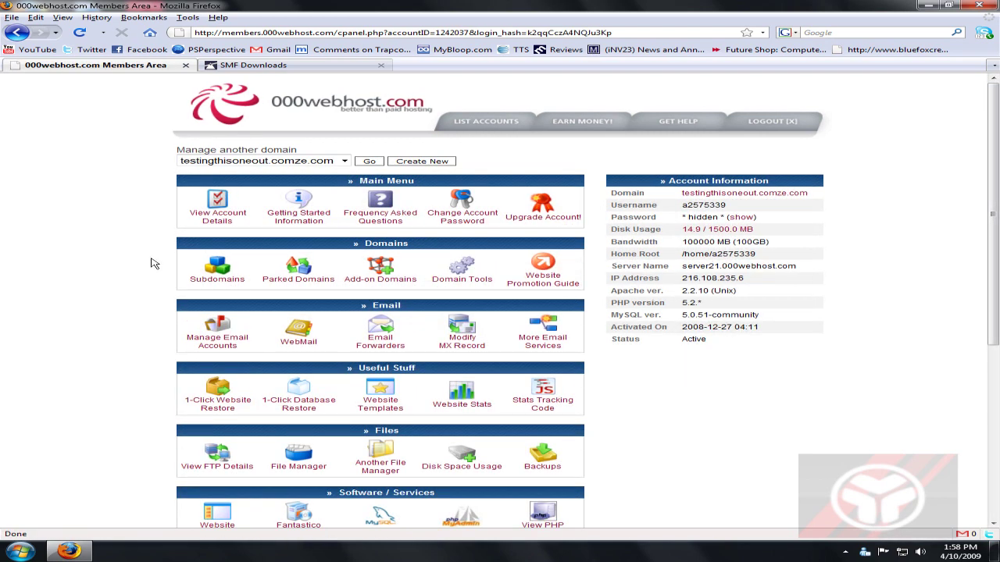
scroll(125, 265, down, 2)
scroll(211, 367, down, 1)
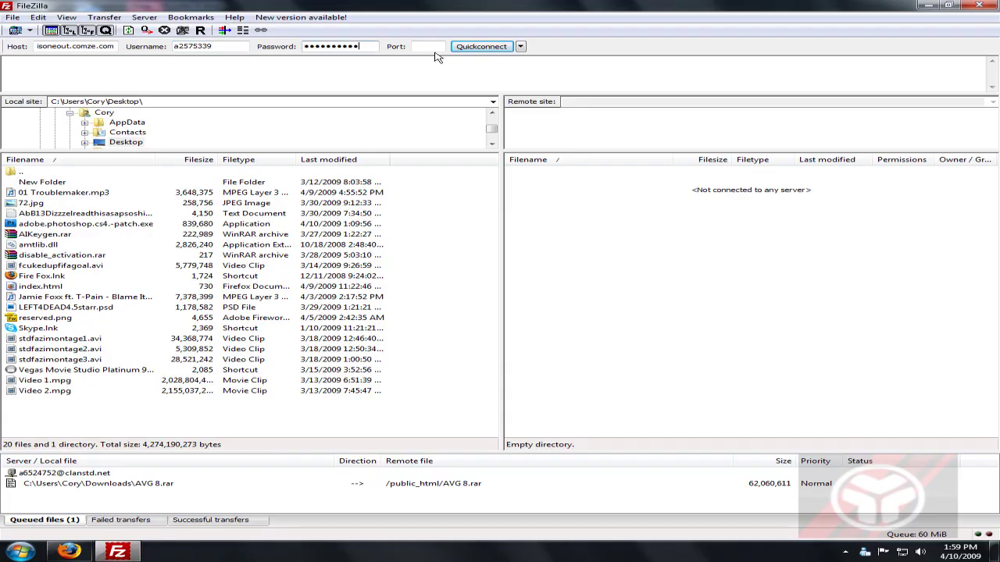
Quickconnect to the hosting FTP server and browse into the remote public_html folder.
click(472, 48)
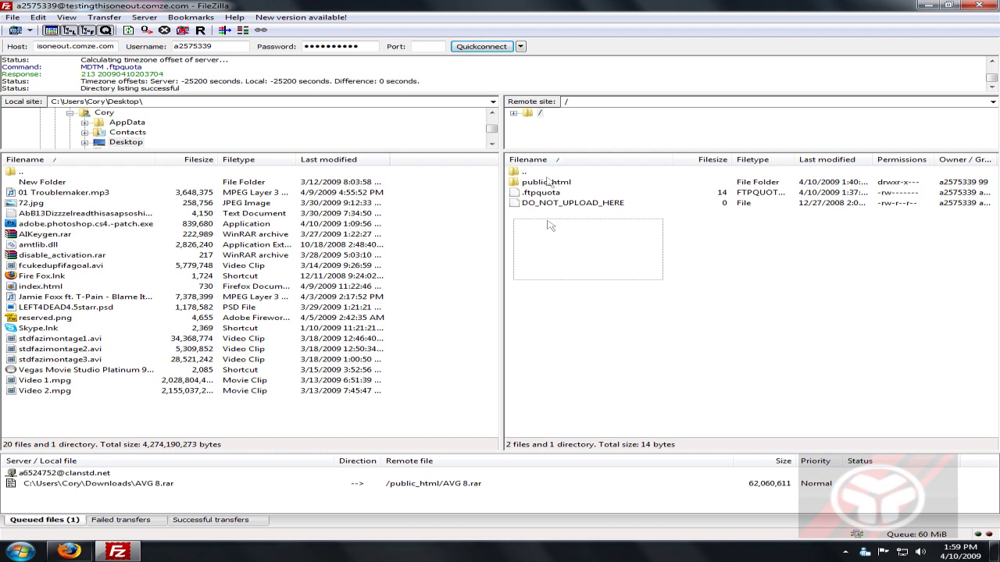
click(550, 183)
double_click(550, 183)
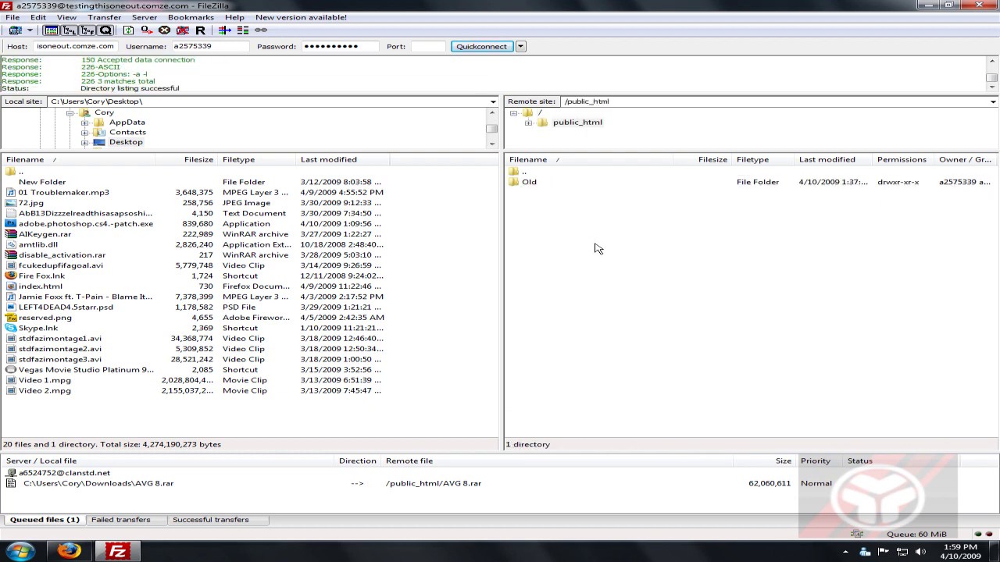
double_click(526, 172)
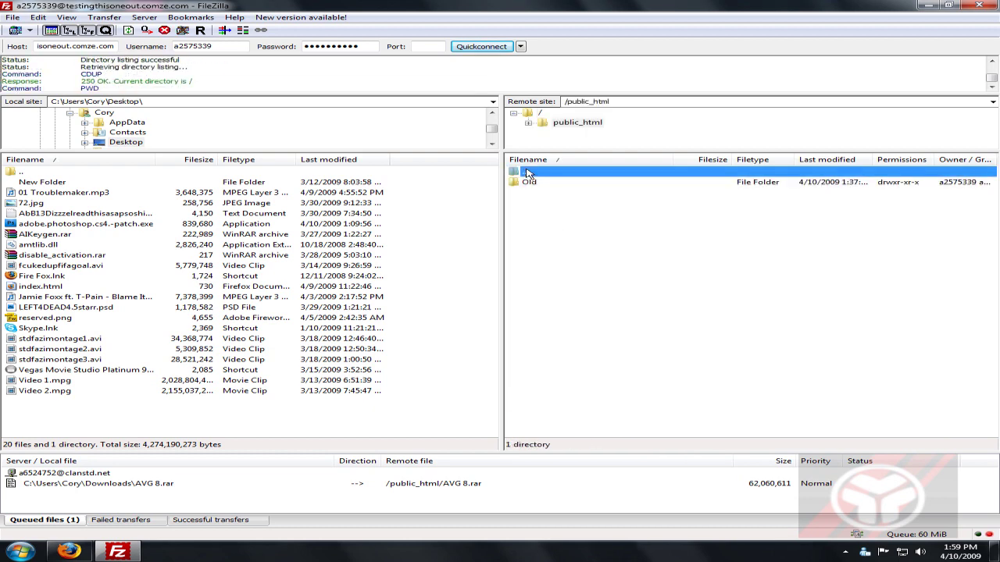
double_click(562, 182)
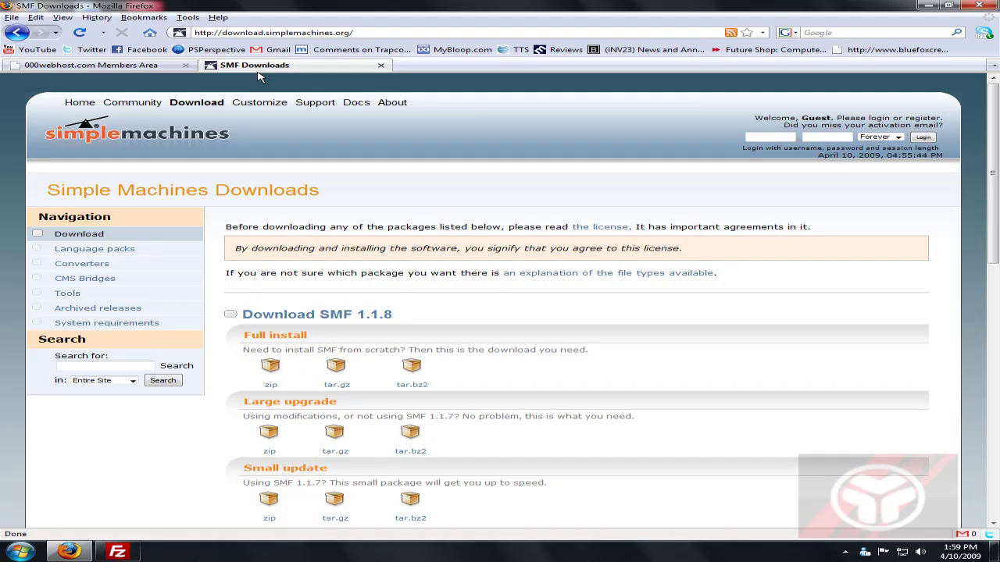
Highlight the download site's address and the Download SMF 1.1.8 heading.
drag(215, 32, 429, 32)
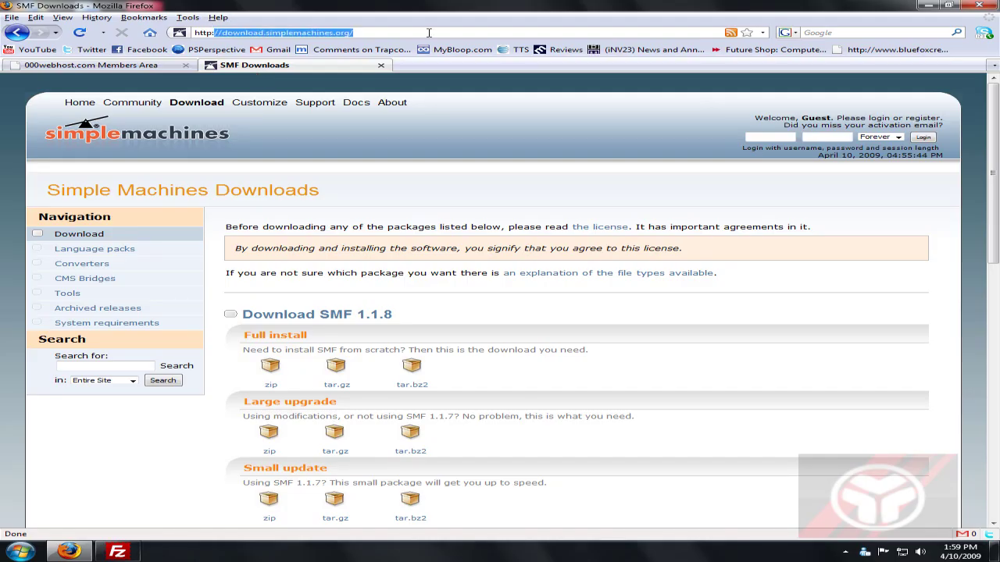
click(408, 28)
double_click(402, 31)
click(398, 32)
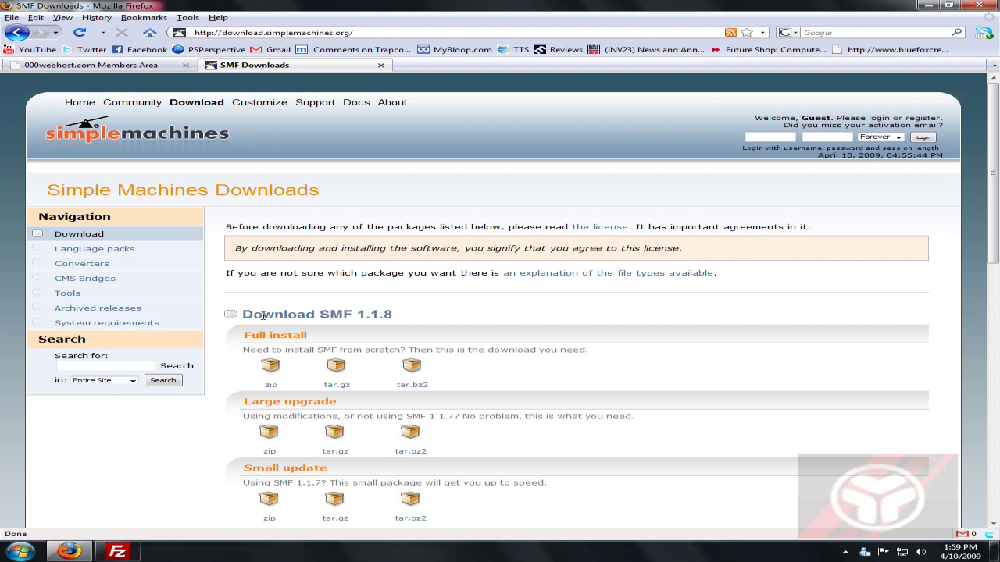
drag(480, 321, 448, 316)
Save the SMF 1.1.8 full install zip, close the downloads list, and reveal the desktop.
click(268, 382)
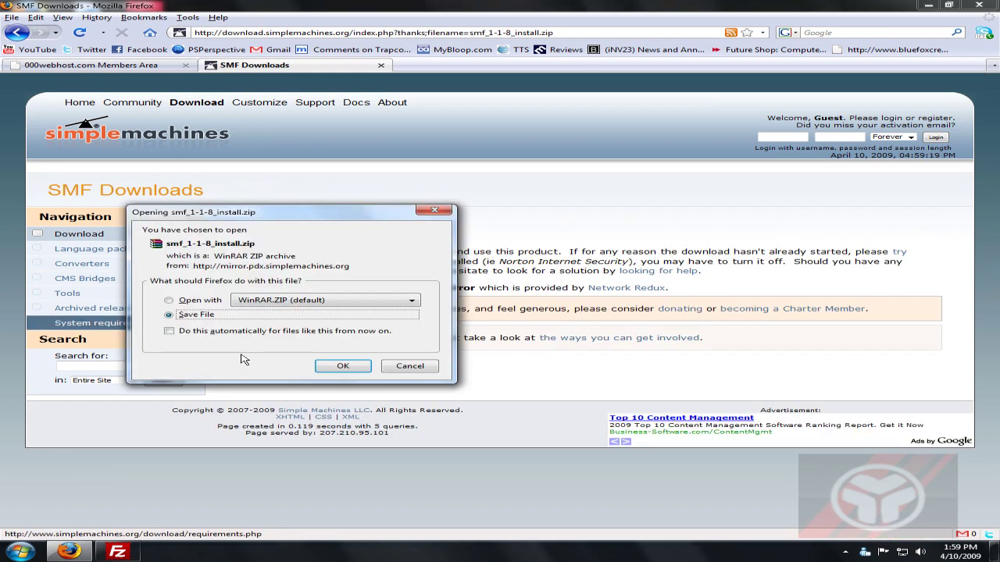
click(364, 365)
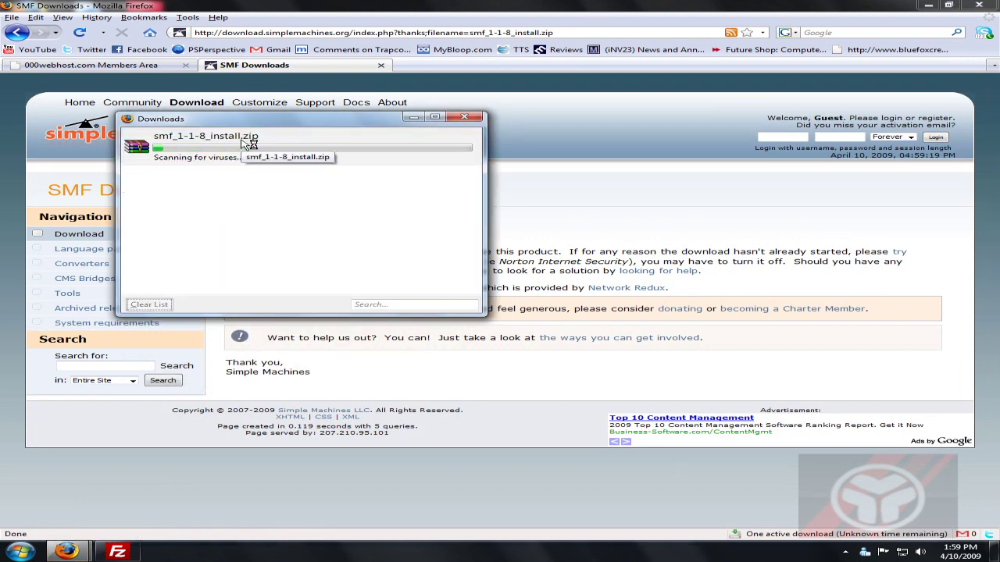
click(463, 117)
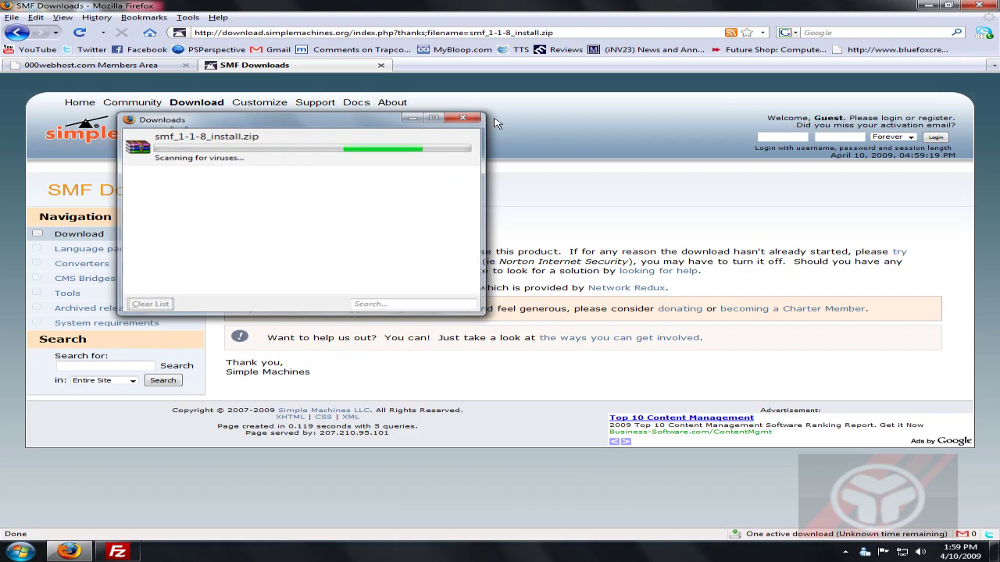
click(990, 550)
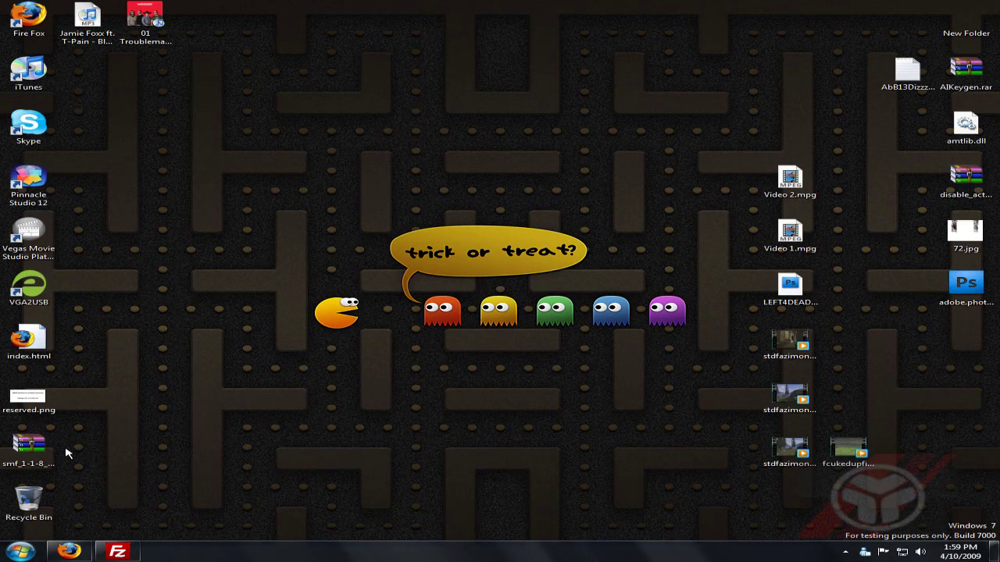
Extract smf_1-1-8_install.zip with WinRAR into Desktop\smf_1-1-8_install, then close the archive.
right_click(47, 449)
click(44, 449)
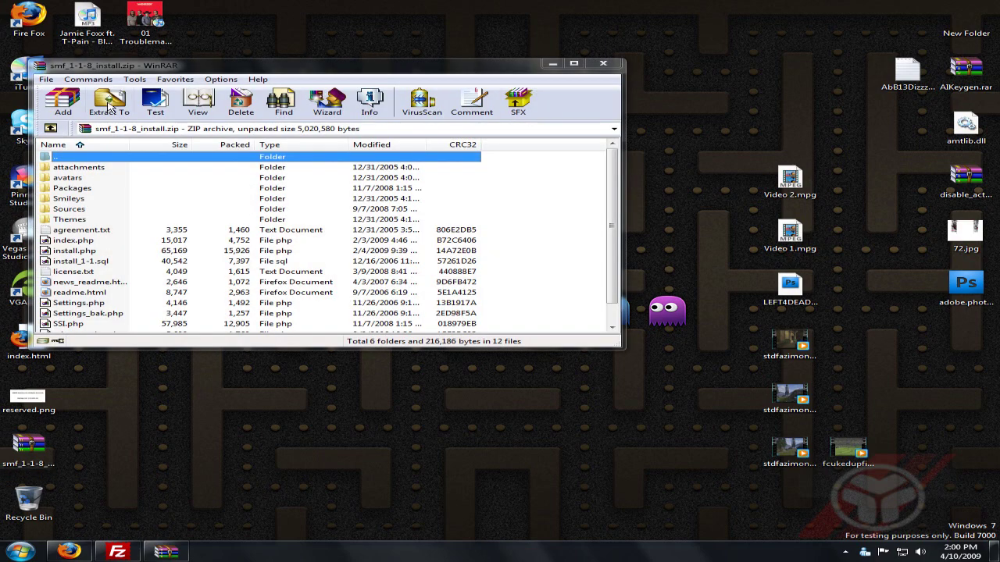
click(109, 105)
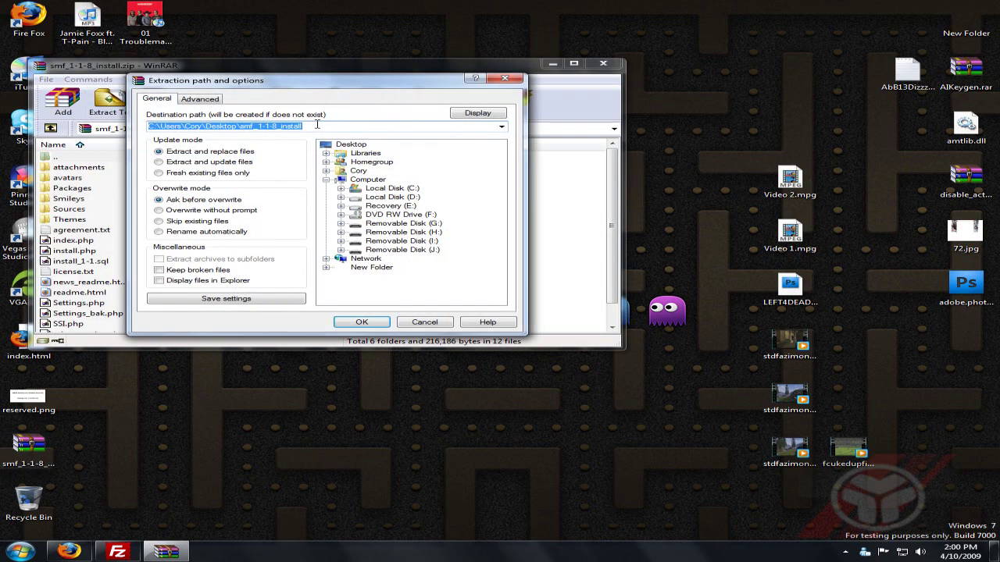
click(316, 125)
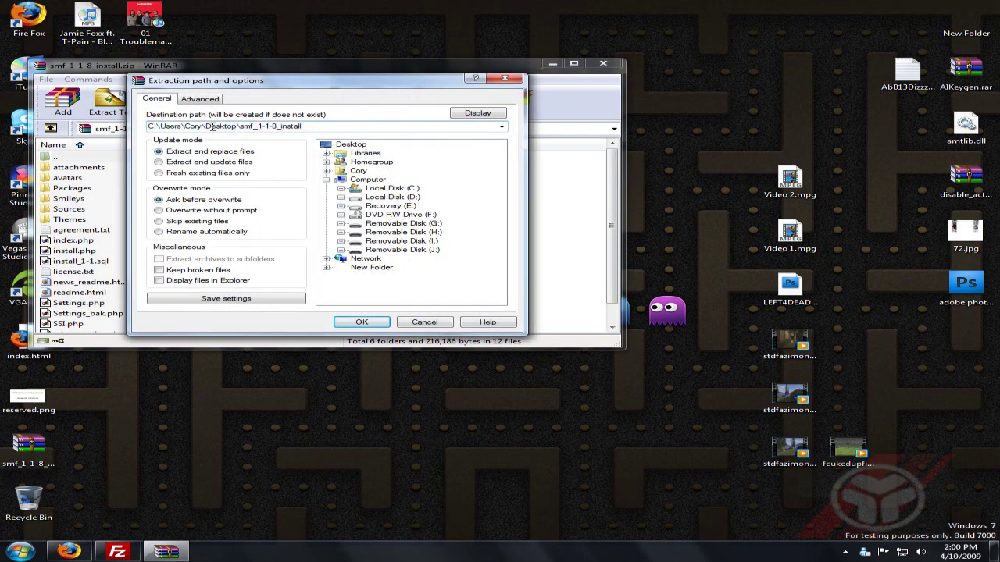
click(353, 321)
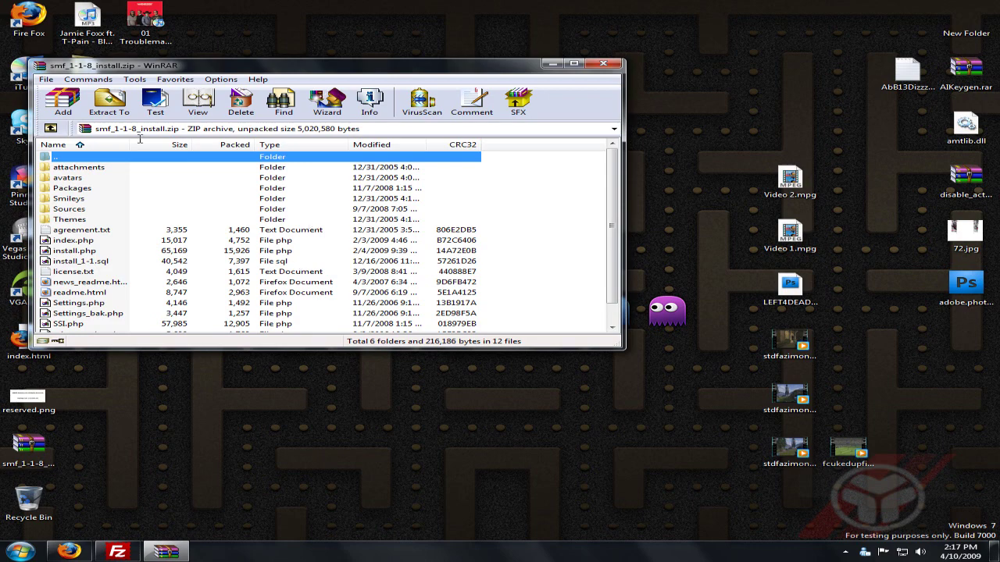
click(614, 65)
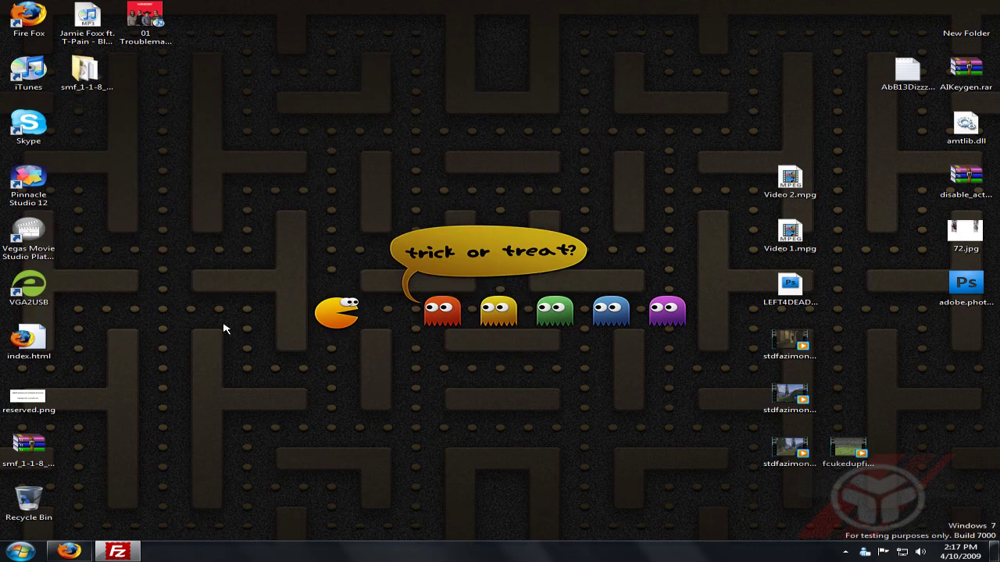
Browse locally to Desktop\smf_1-1-8_install and drag all its contents into the remote public_html.
click(115, 551)
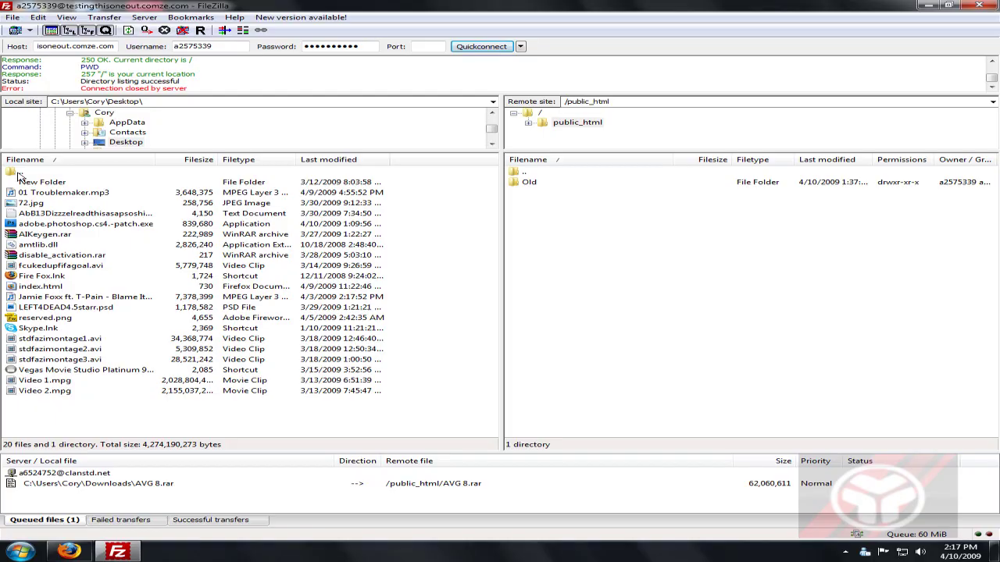
double_click(50, 172)
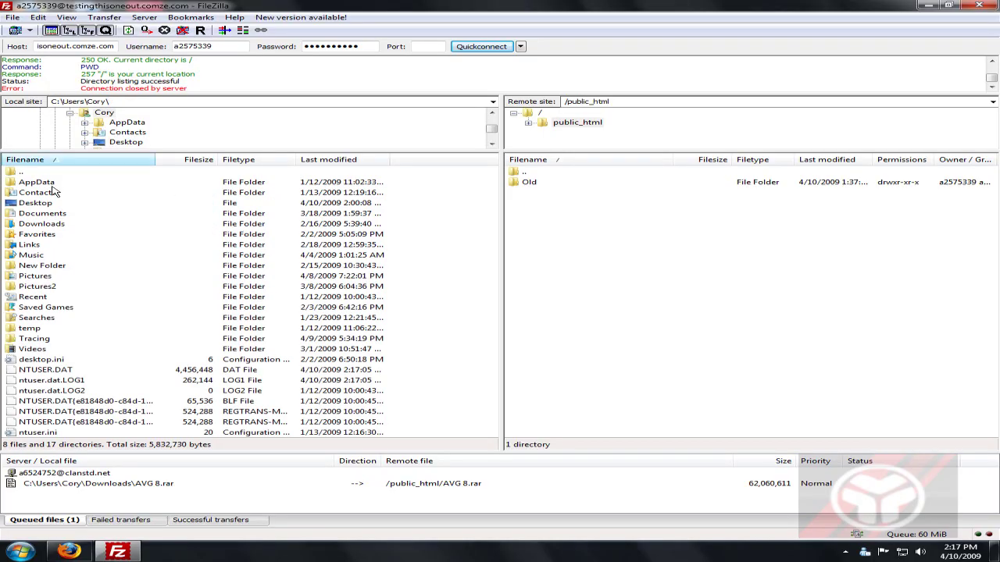
click(41, 204)
click(42, 204)
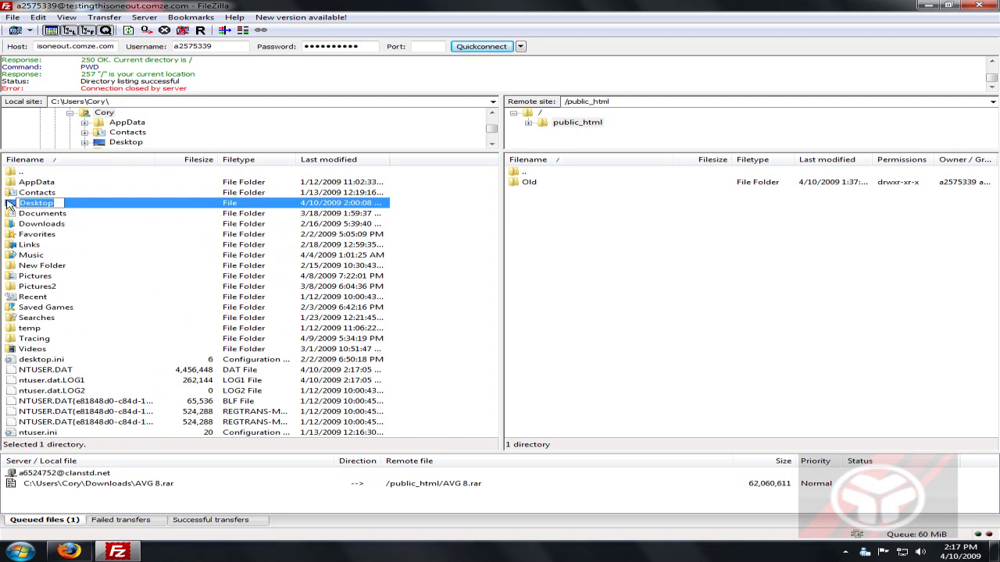
double_click(11, 205)
click(23, 195)
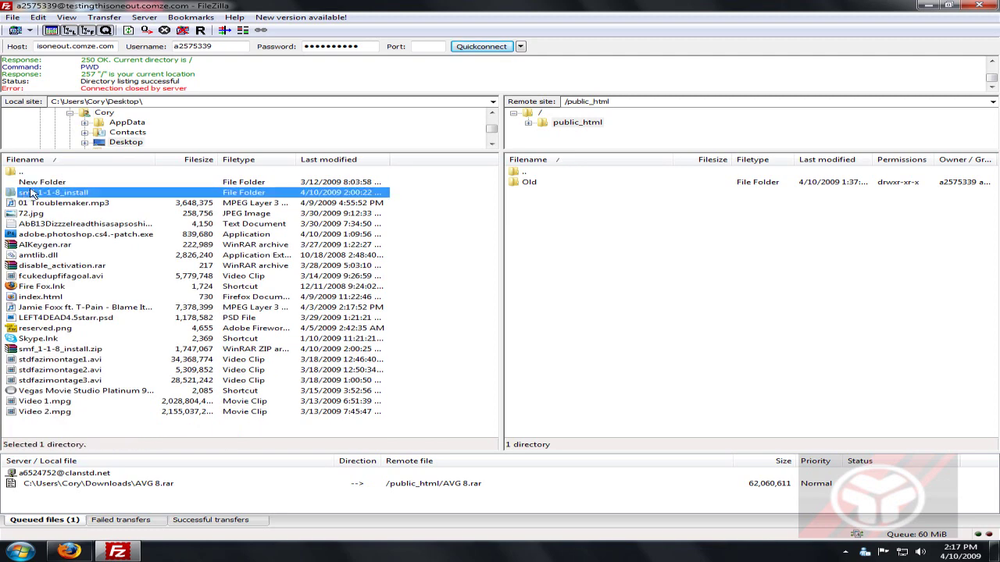
double_click(29, 193)
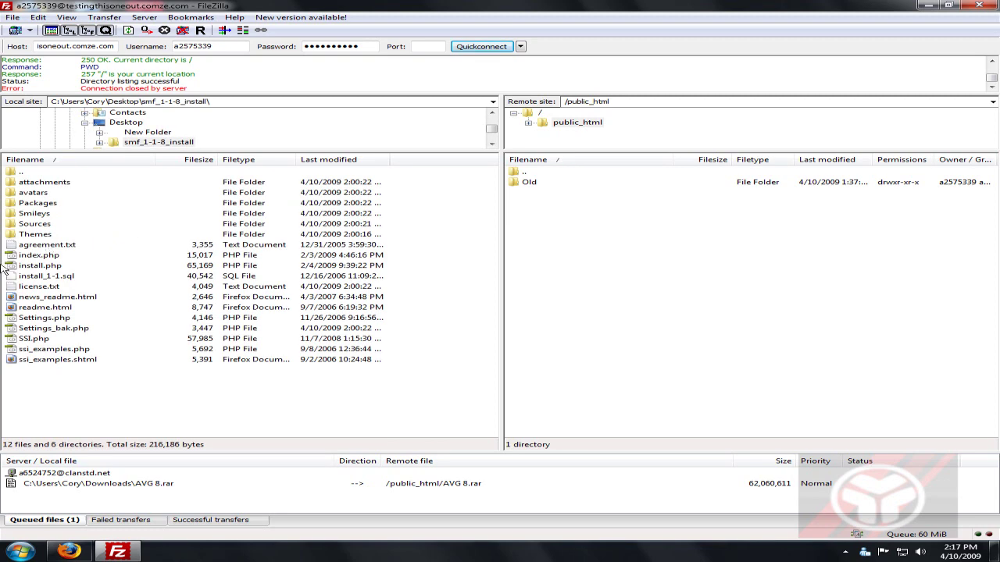
key(ctrl+a)
drag(53, 188, 605, 242)
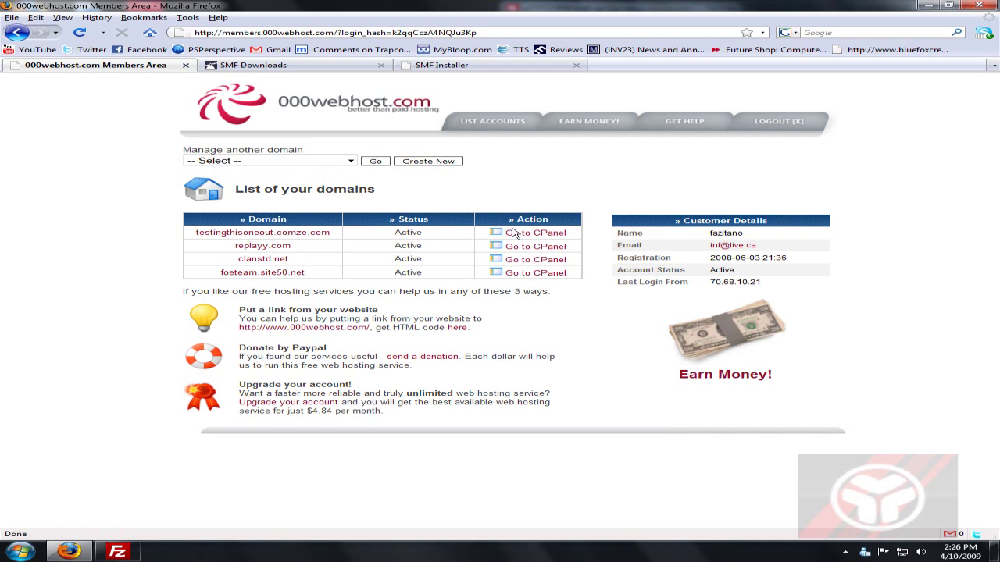
Open the testingthisoneout.comze.com control panel, then switch to the SMF Installer tab.
click(517, 233)
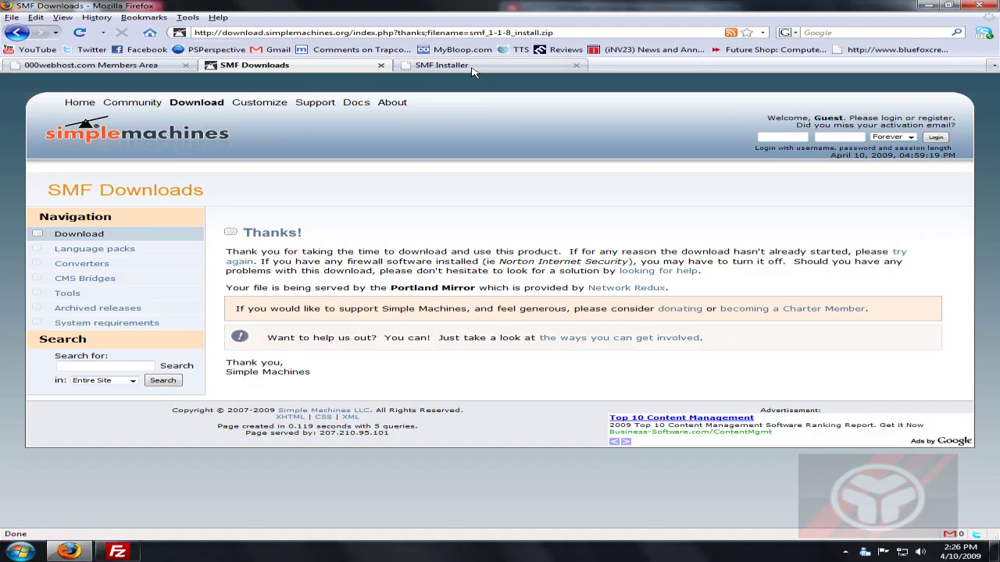
click(442, 65)
Enter the FTP account password in the installer's connection form and highlight the step explanation.
key(Tab)
text(•••••••••••)
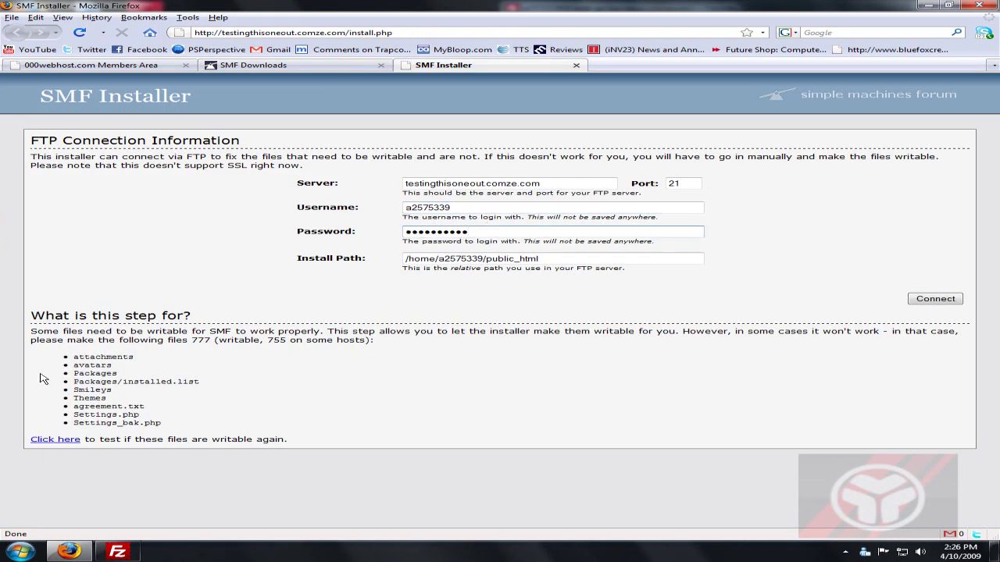
drag(31, 314, 252, 408)
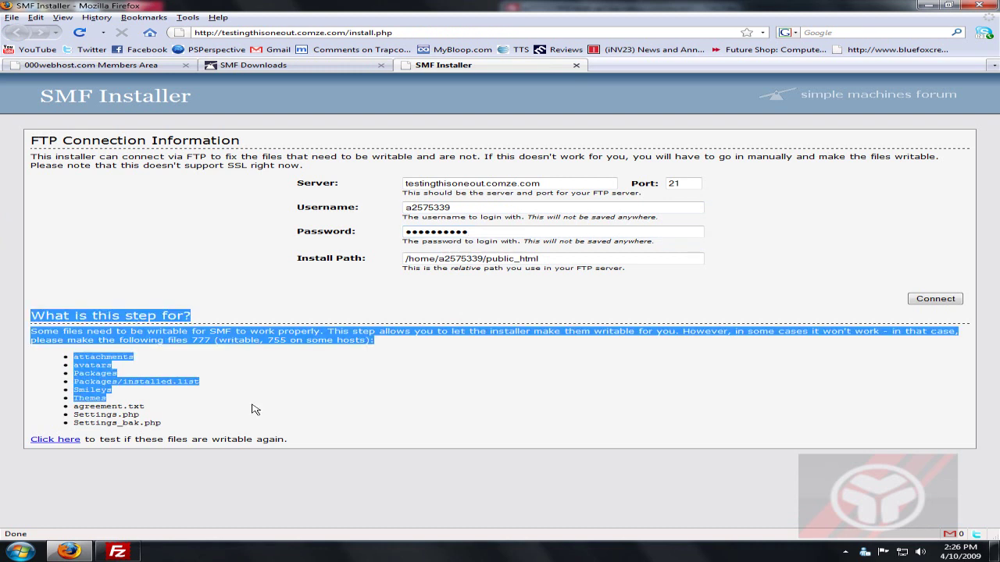
click(226, 375)
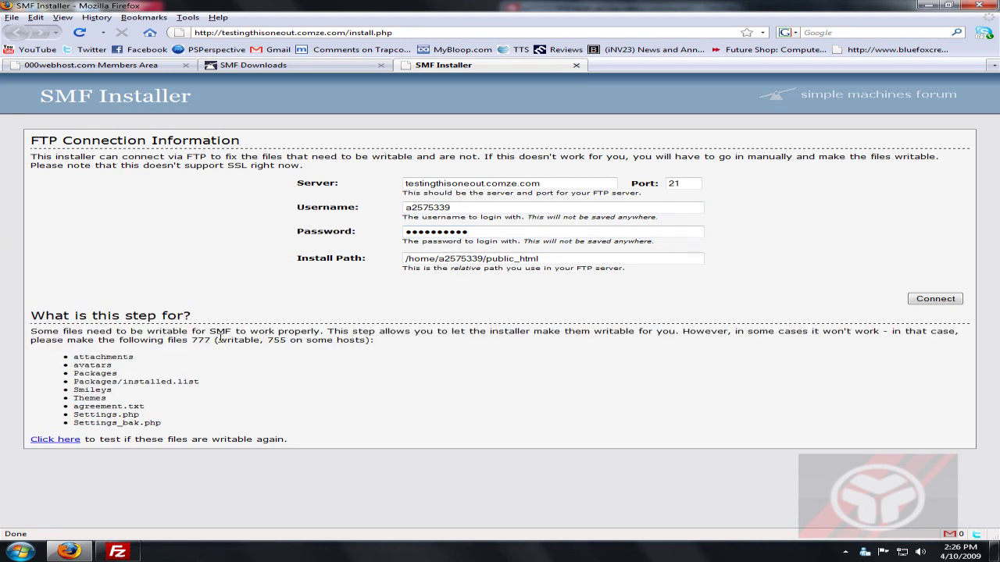
Read through the explanation and required-files list, then bring FileZilla forward.
drag(436, 331, 719, 379)
click(720, 379)
drag(32, 329, 164, 428)
click(80, 359)
click(117, 514)
click(125, 543)
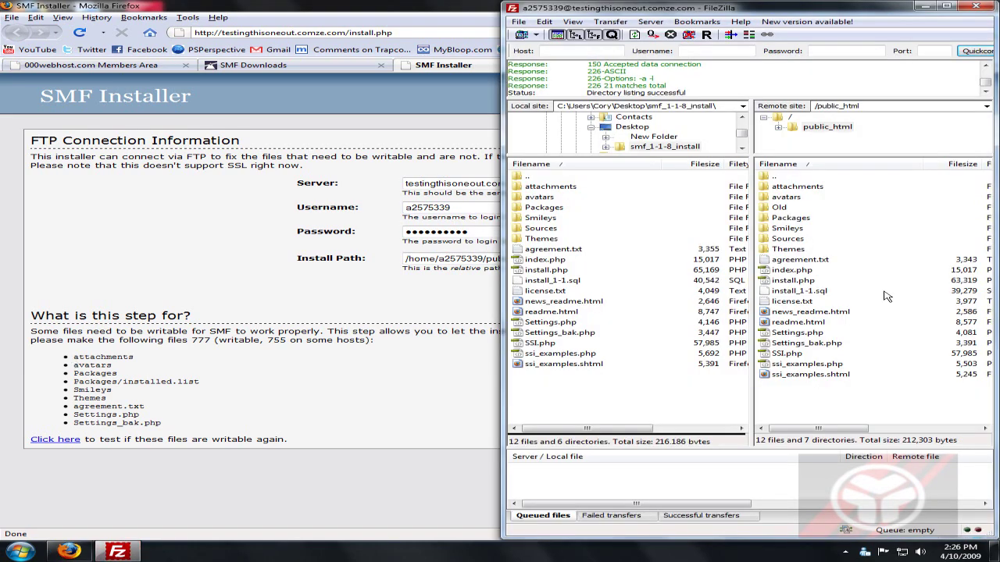
Give the remote attachments folder 777 permissions and check the installer's required-files list.
right_click(803, 190)
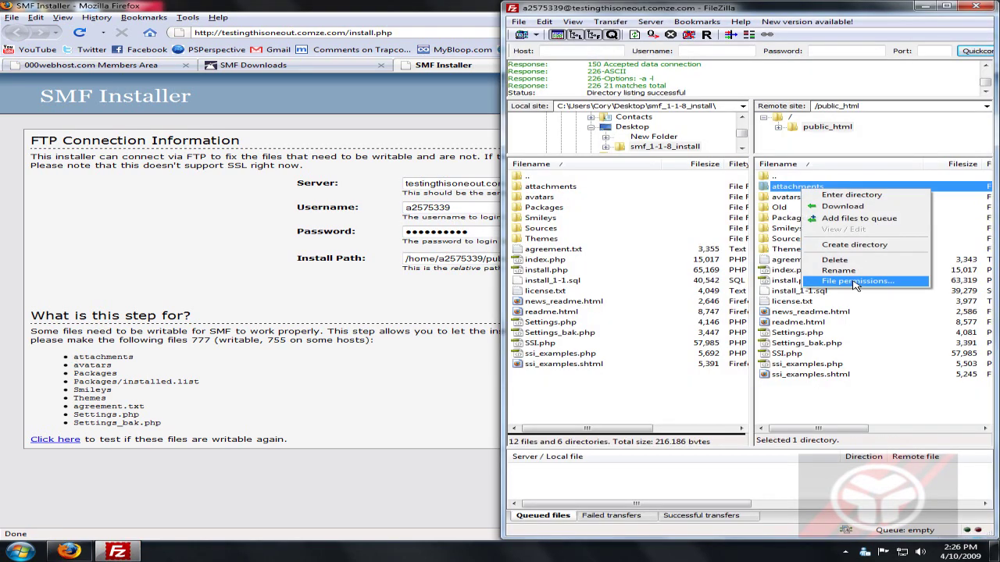
click(832, 281)
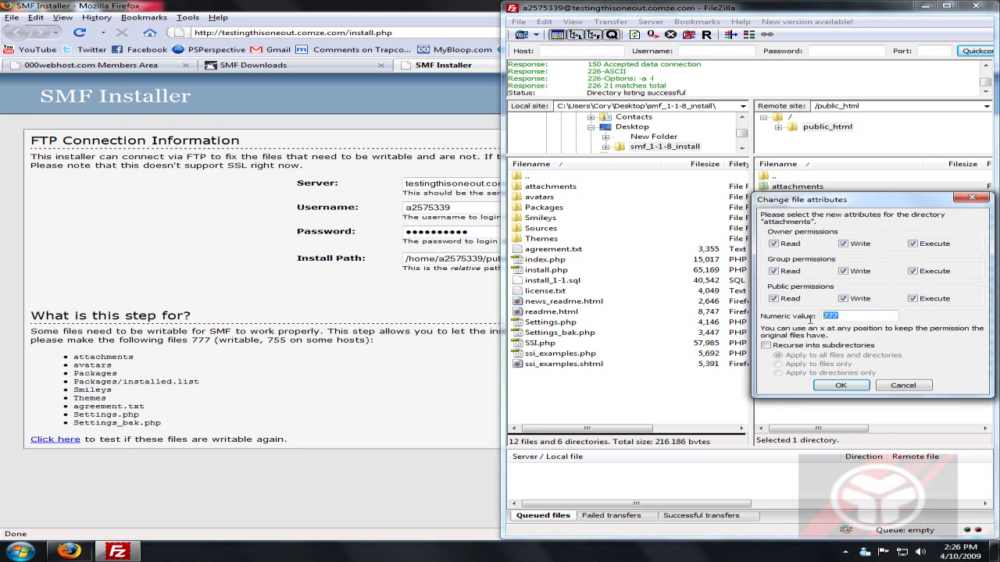
click(829, 387)
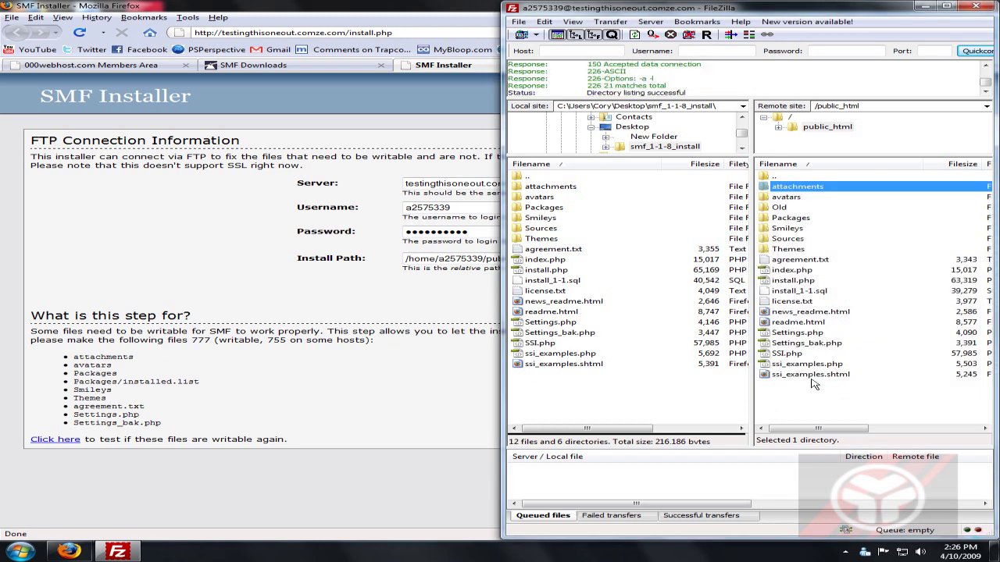
drag(166, 425, 166, 425)
drag(85, 365, 199, 382)
click(93, 389)
click(118, 552)
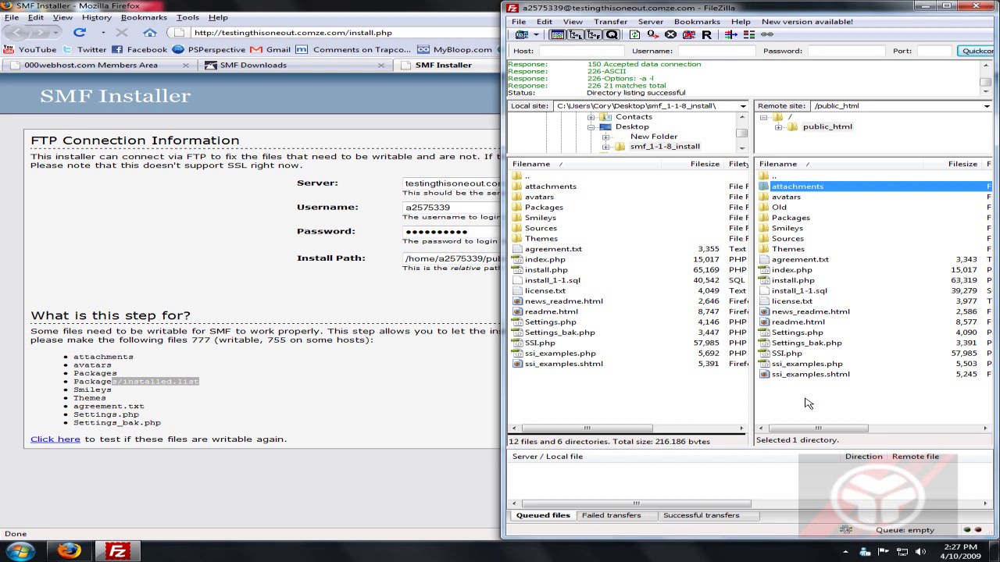
Set Packages/installed.list to 777 permissions, then return to public_html.
right_click(816, 220)
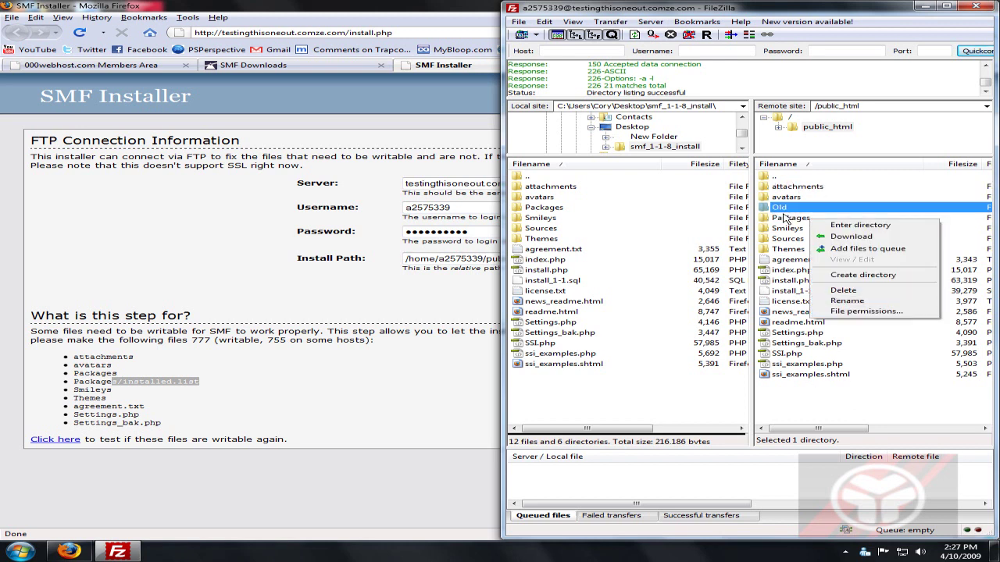
click(785, 219)
double_click(785, 218)
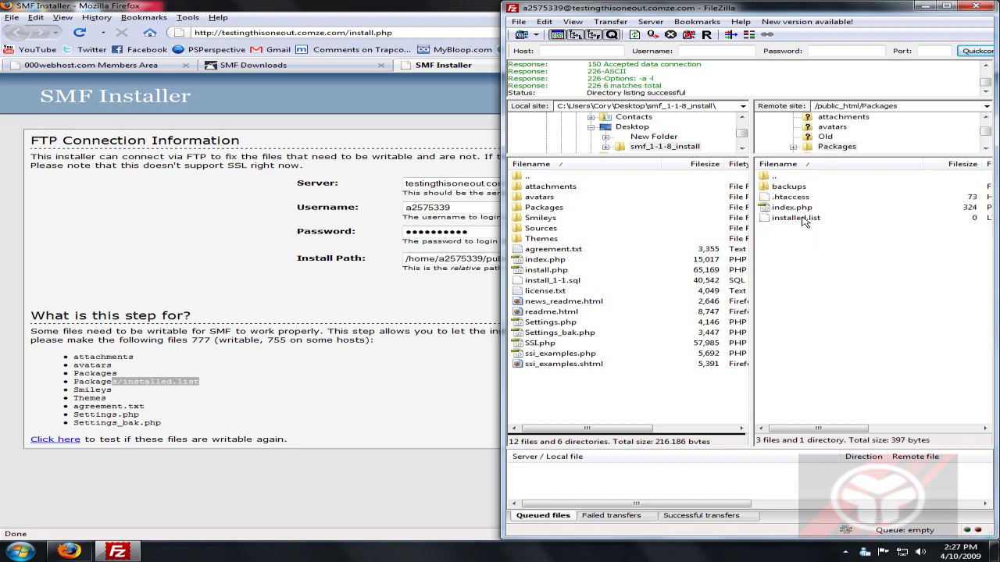
click(805, 222)
right_click(807, 226)
click(855, 300)
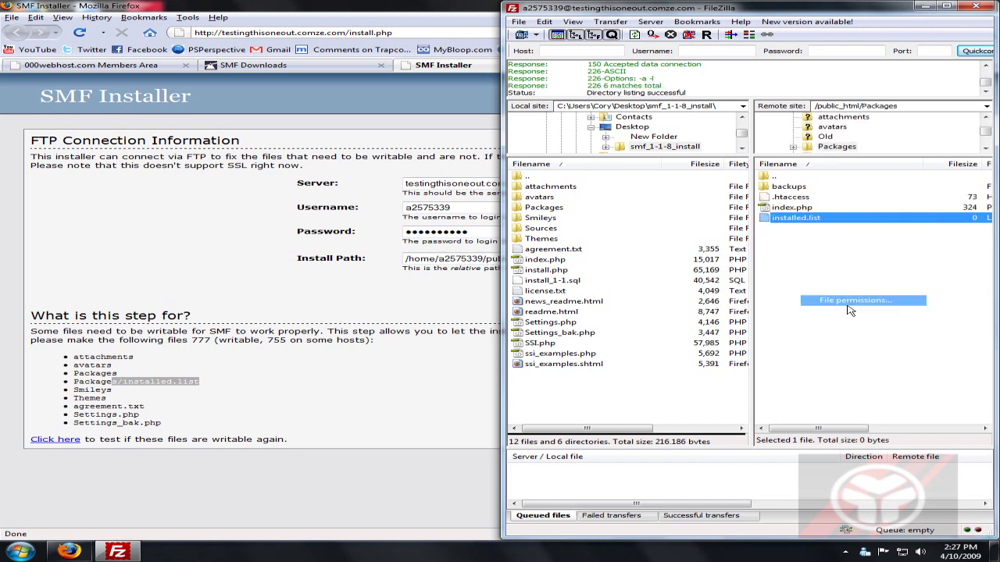
text(777)
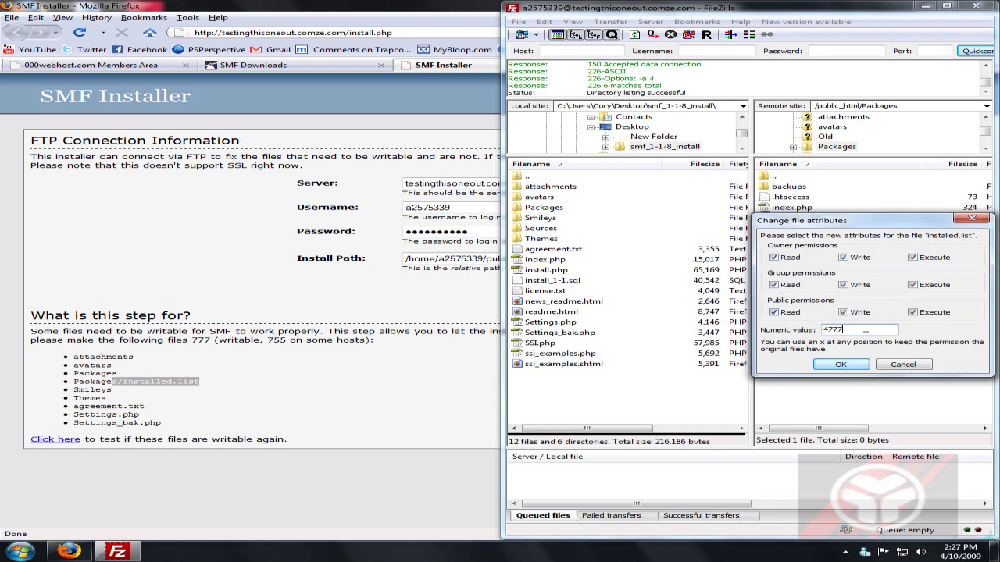
click(838, 364)
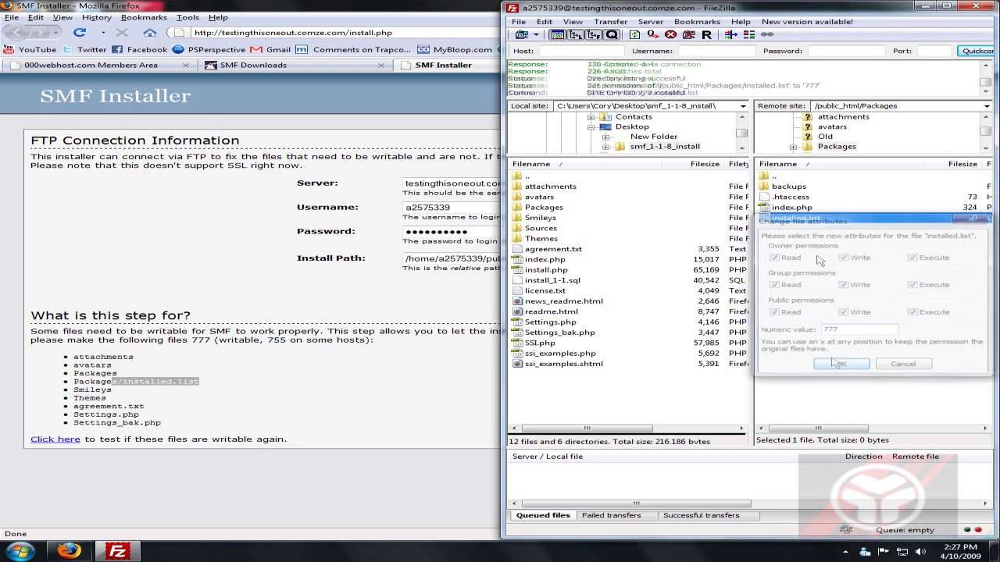
double_click(781, 178)
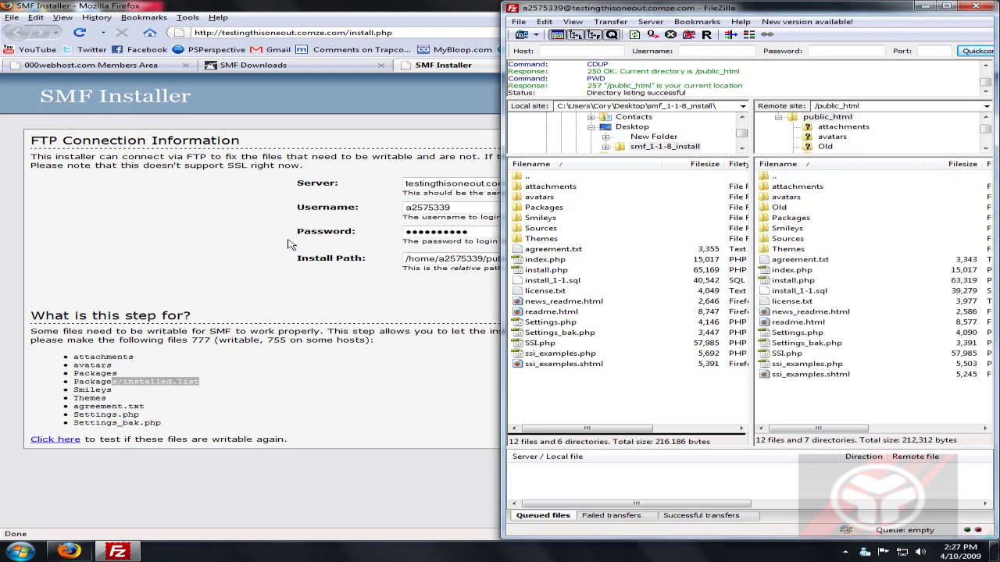
click(946, 6)
Connect over FTP, name the forum CompHacksFYI, and change the Forum URL's last character to m.
click(943, 305)
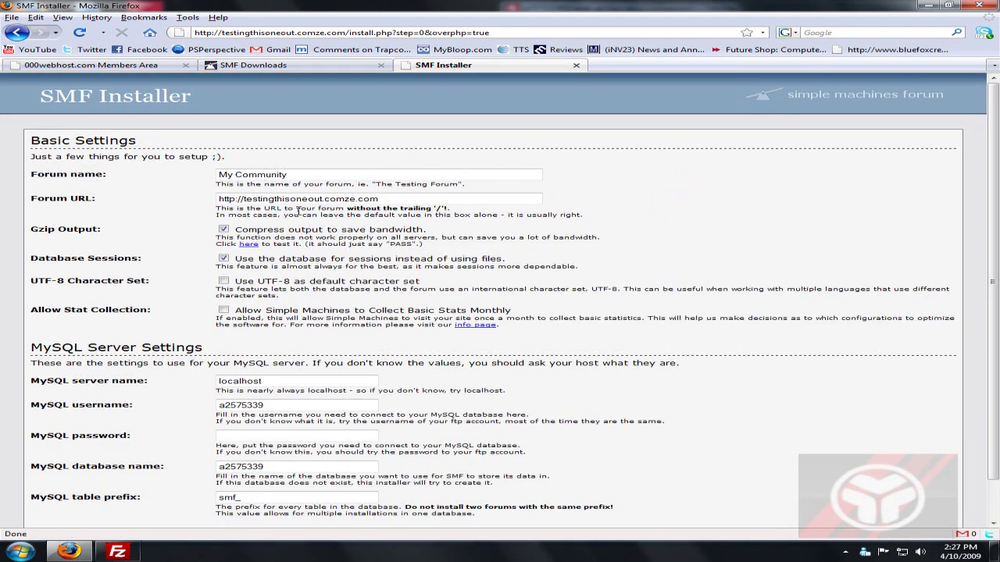
drag(317, 178, 6, 173)
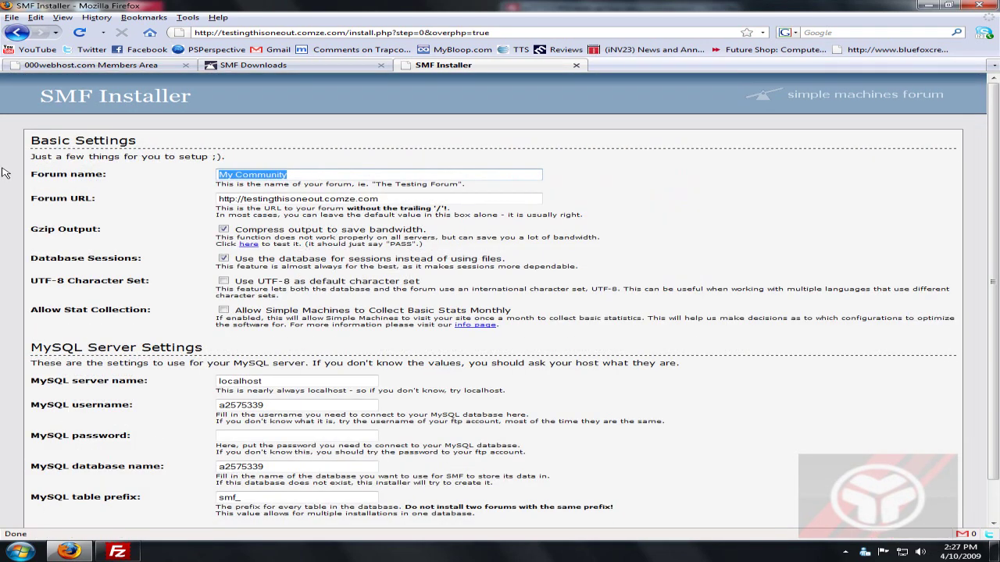
text(CompHack)
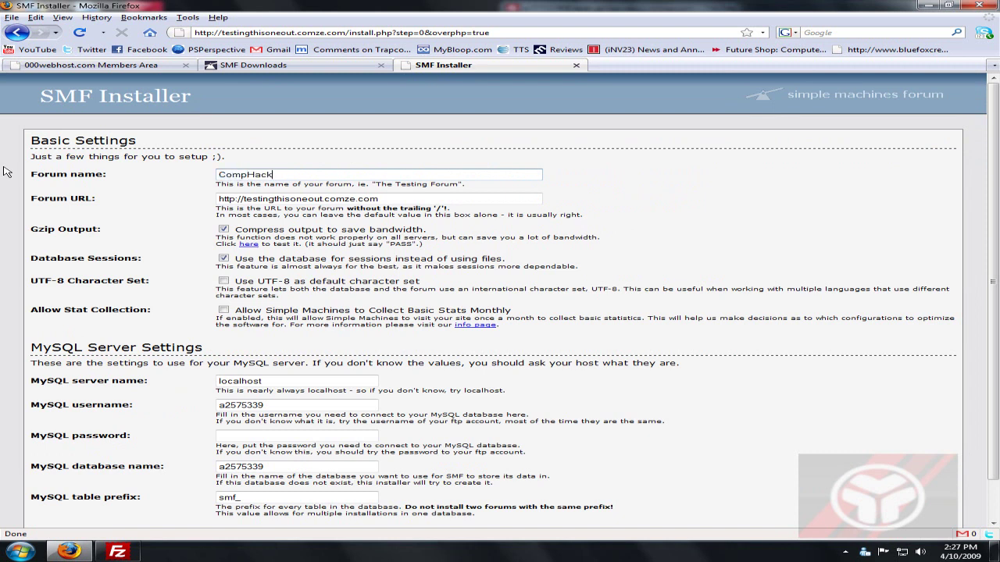
text(sFYI)
key(Tab)
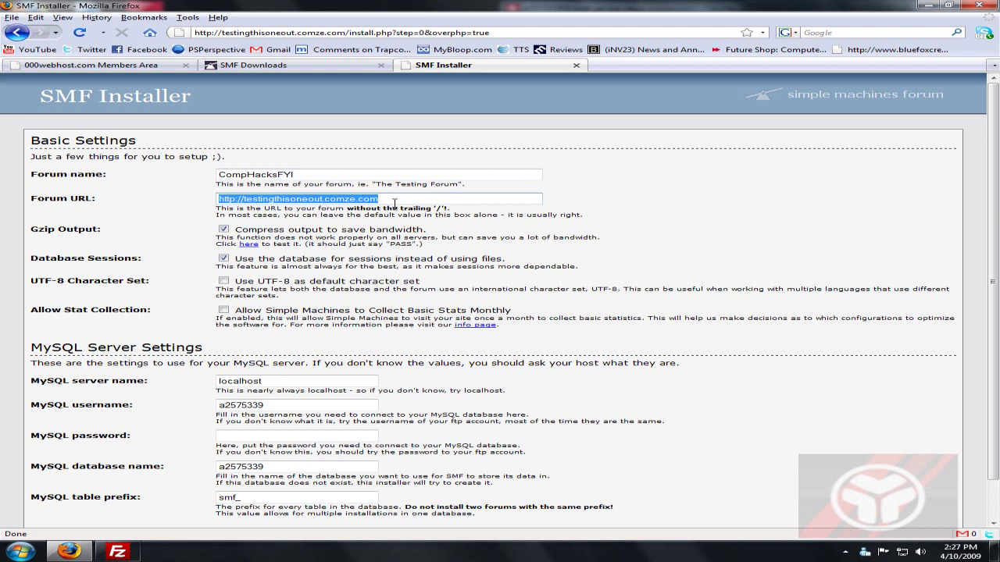
click(381, 198)
key(BackSpace)
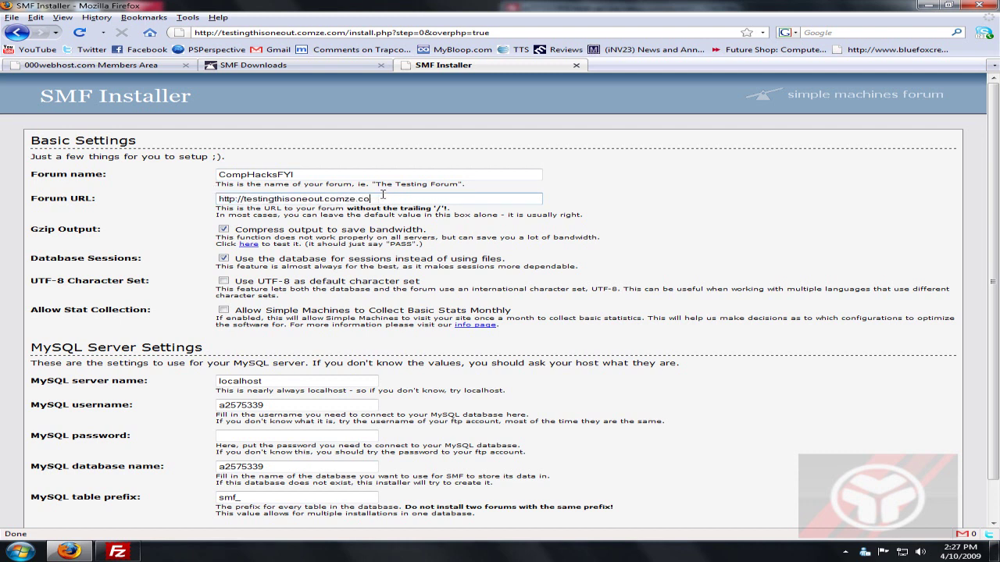
text(m)
Enable UTF-8 as the default character set and allow monthly stat collection.
click(243, 282)
click(224, 311)
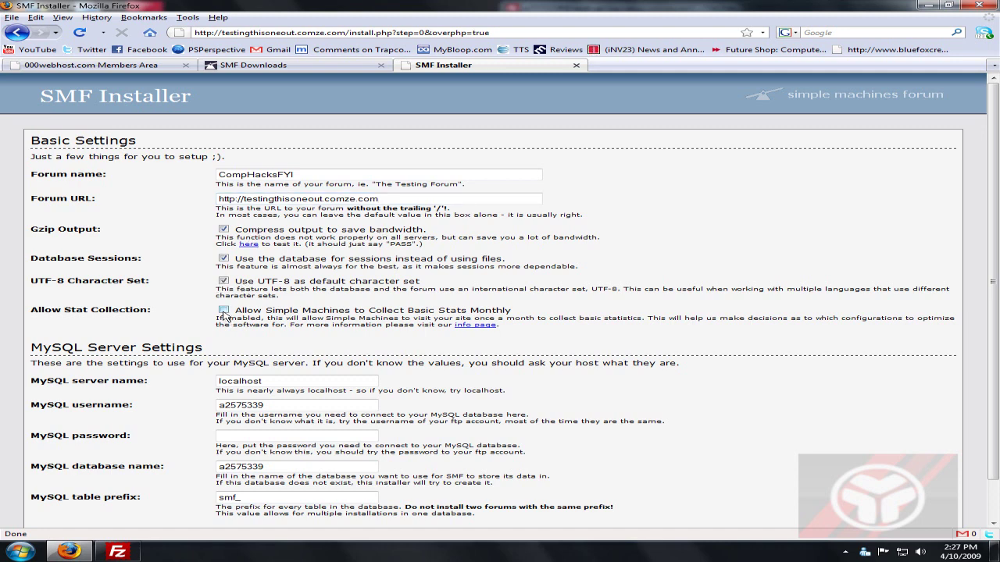
scroll(4, 302, down, 1)
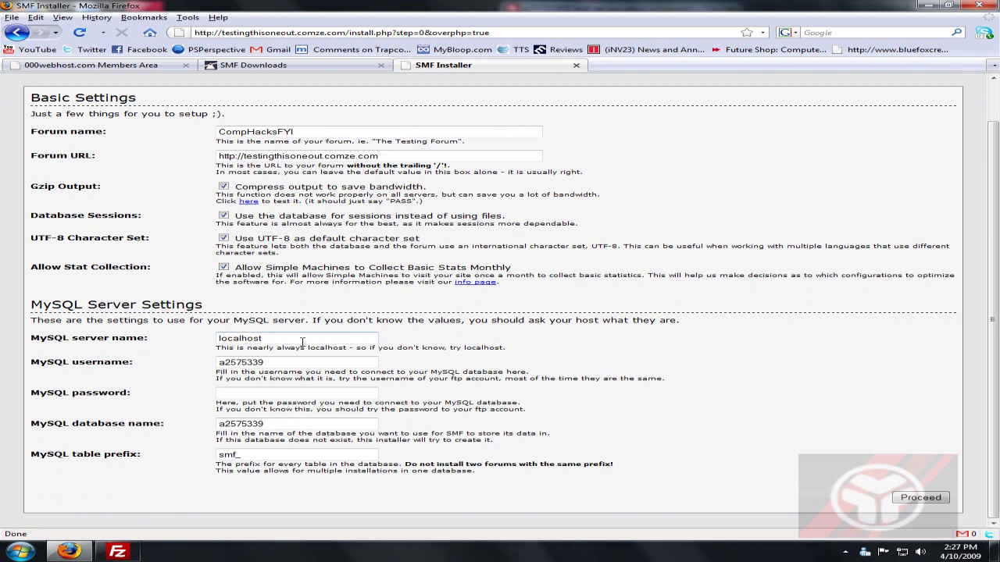
key(Tab)
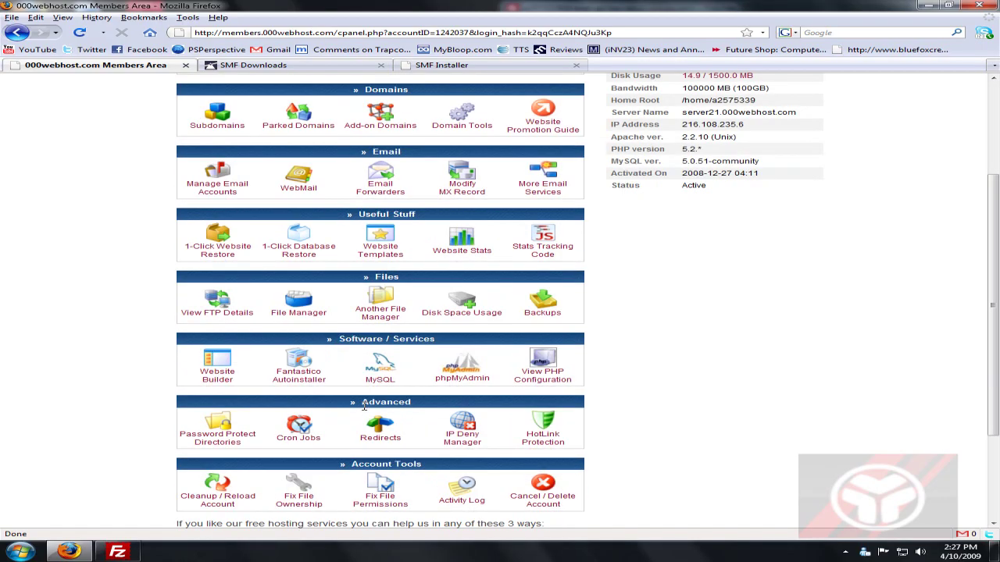
Copy the SMF database's full name from the host's MySQL page into the installer.
click(383, 372)
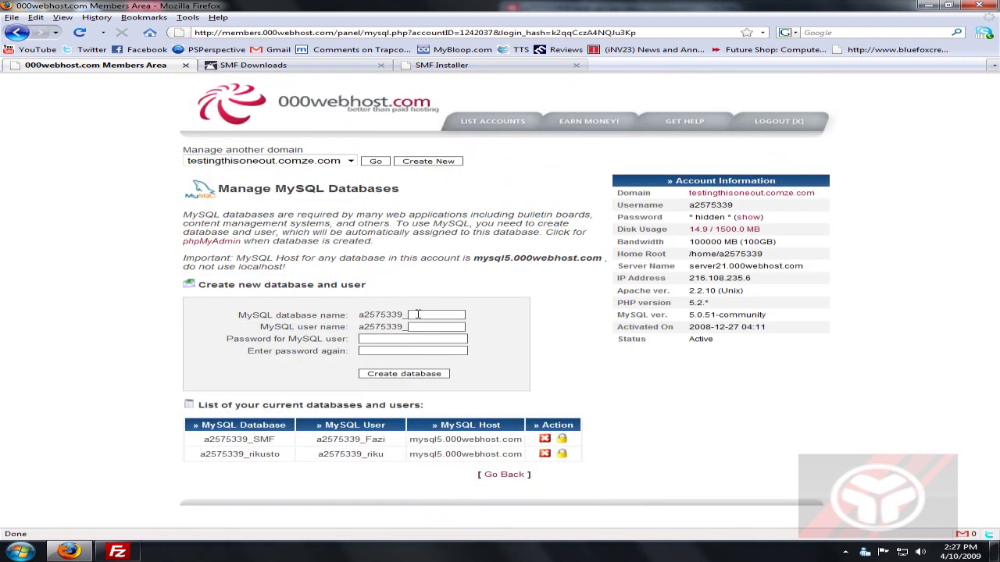
click(403, 351)
drag(283, 442, 205, 439)
key(ctrl+c)
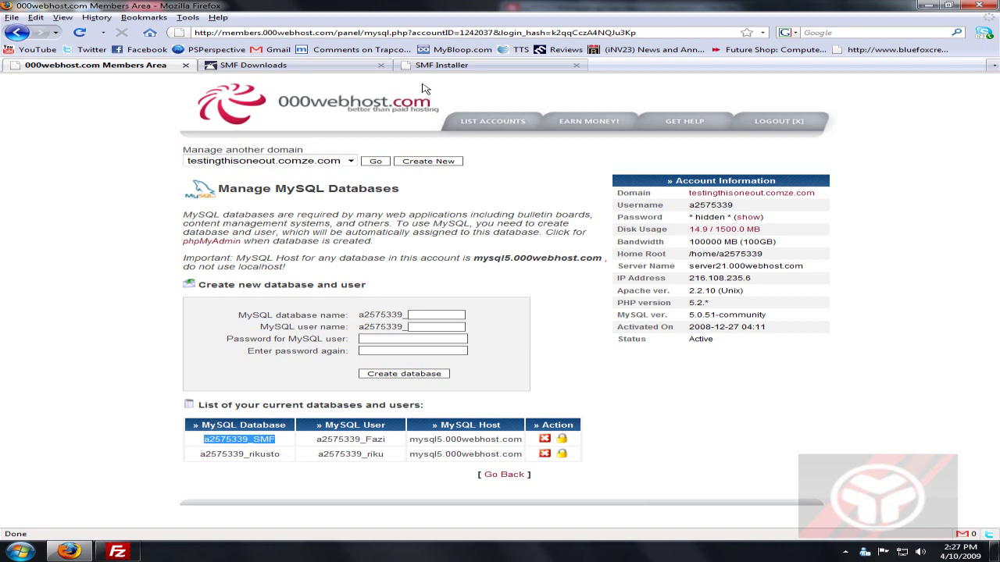
click(547, 64)
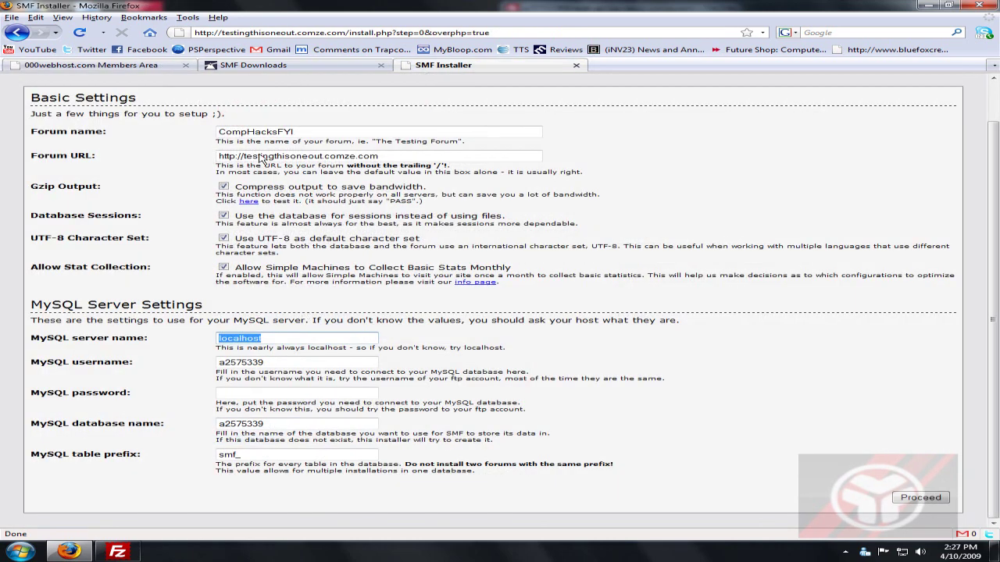
key(ctrl+v)
Set the MySQL server name to the host name mysql5.000webhost.com.
click(194, 67)
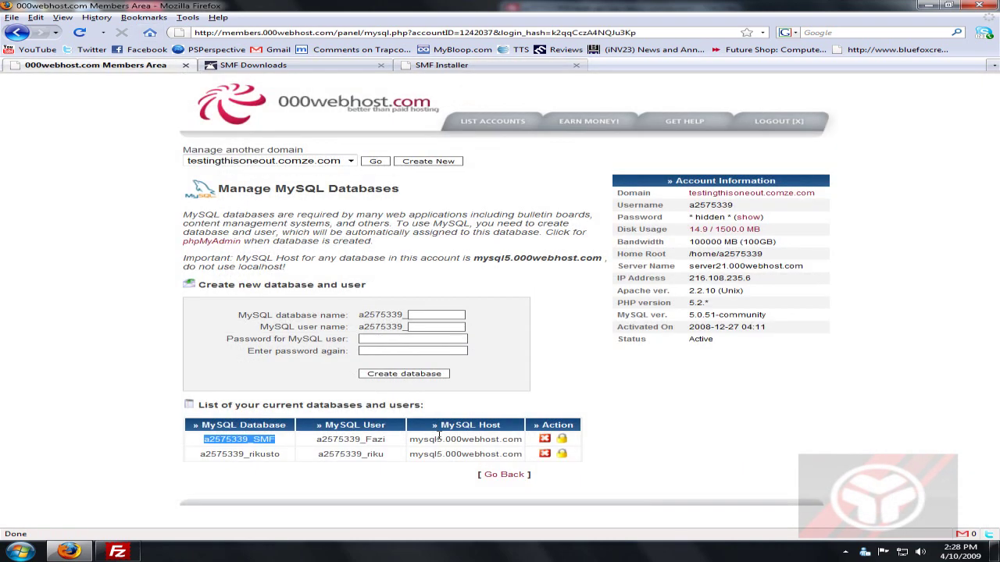
drag(523, 440, 398, 442)
key(ctrl+c)
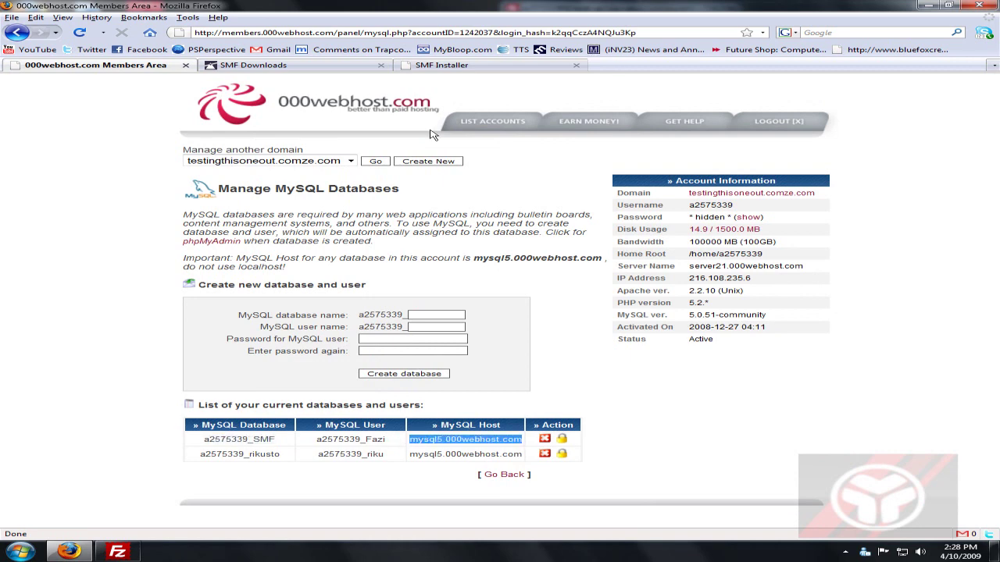
click(291, 65)
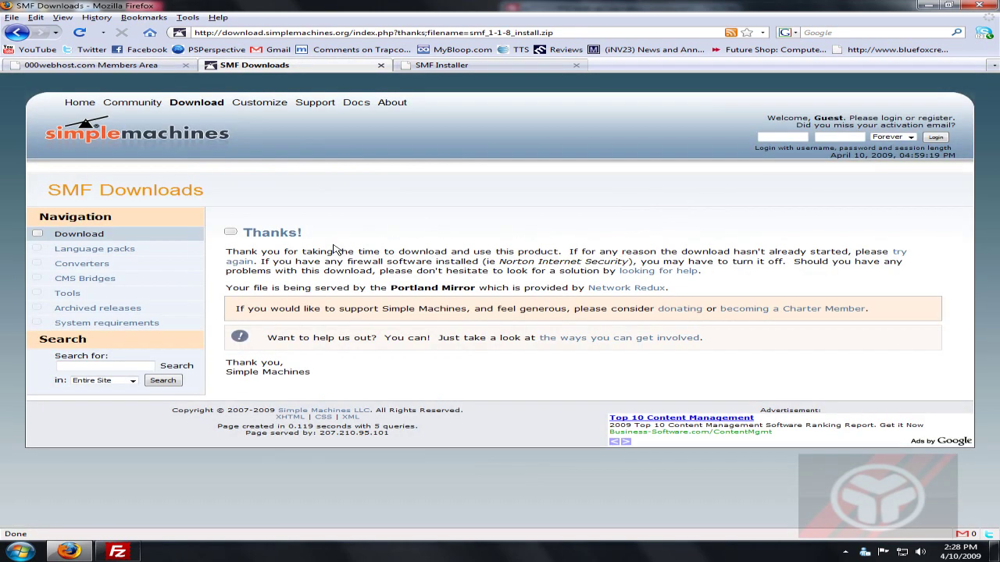
click(441, 65)
click(114, 330)
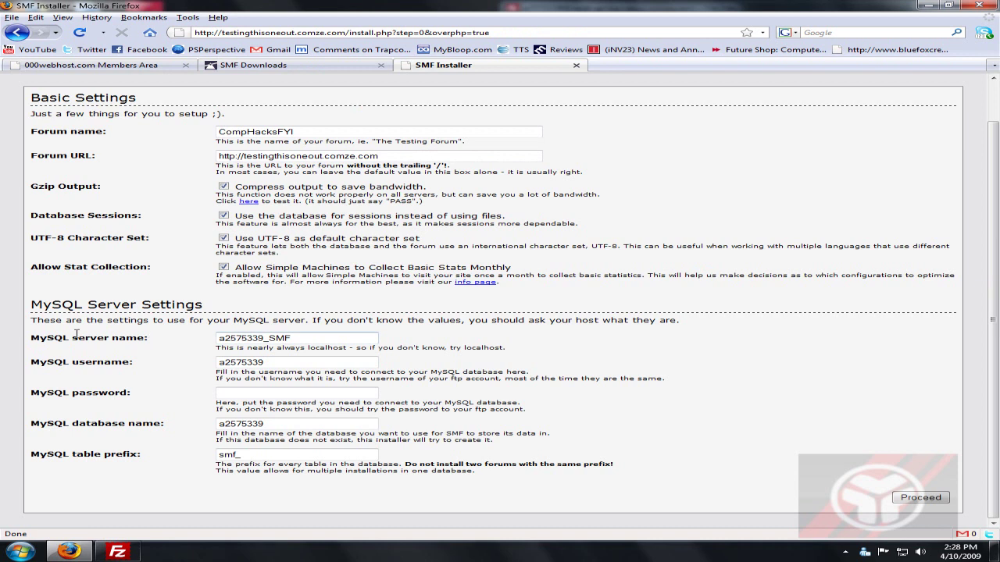
double_click(239, 339)
key(ctrl+v)
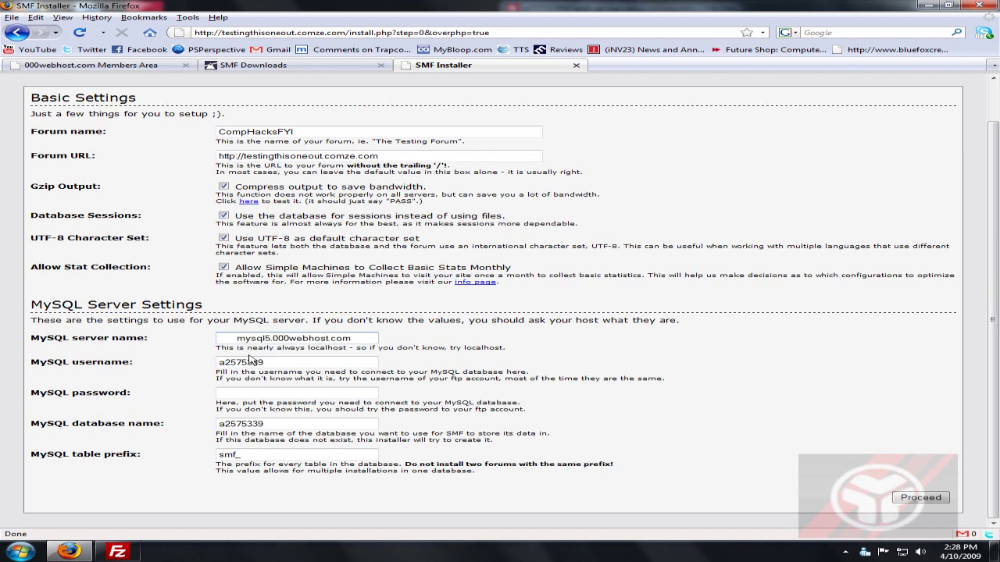
triple_click(239, 339)
key(ctrl+v)
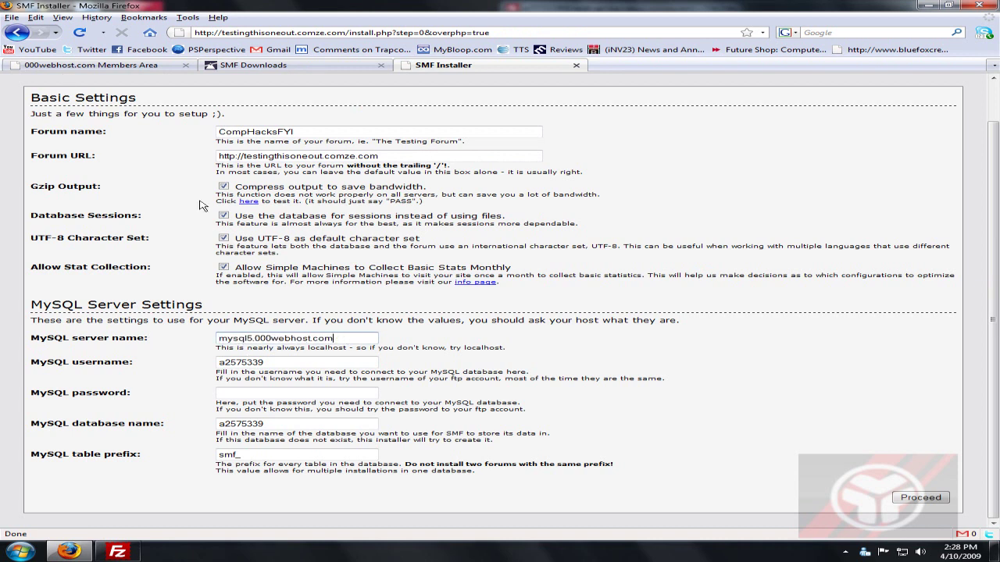
Enter the host's full MySQL user name and the database password.
click(112, 69)
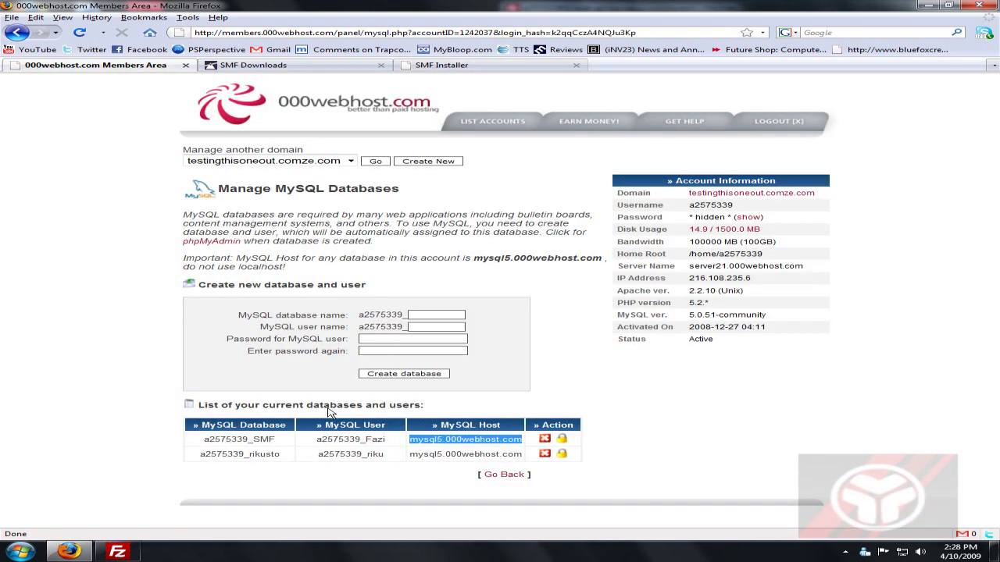
drag(393, 441, 320, 448)
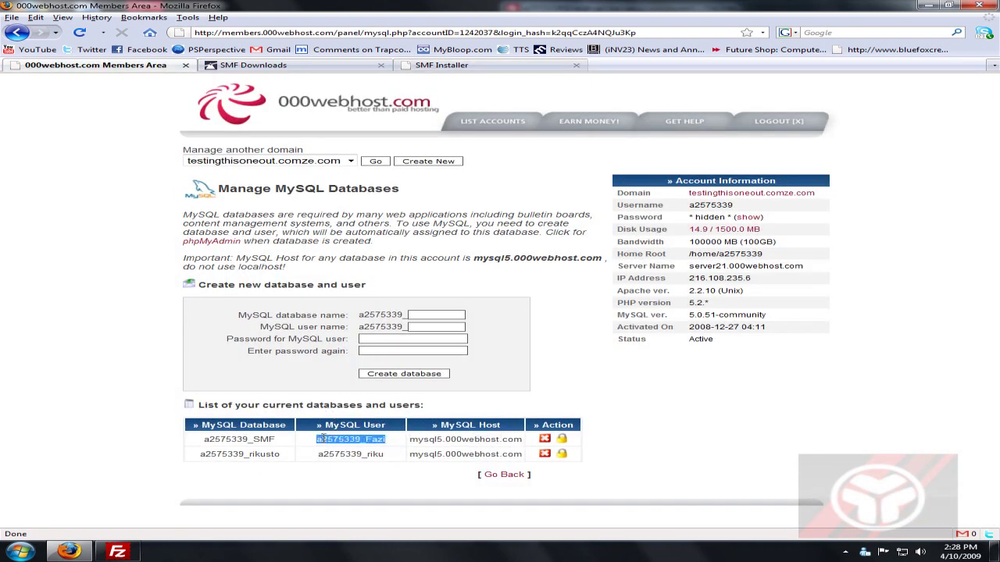
click(438, 65)
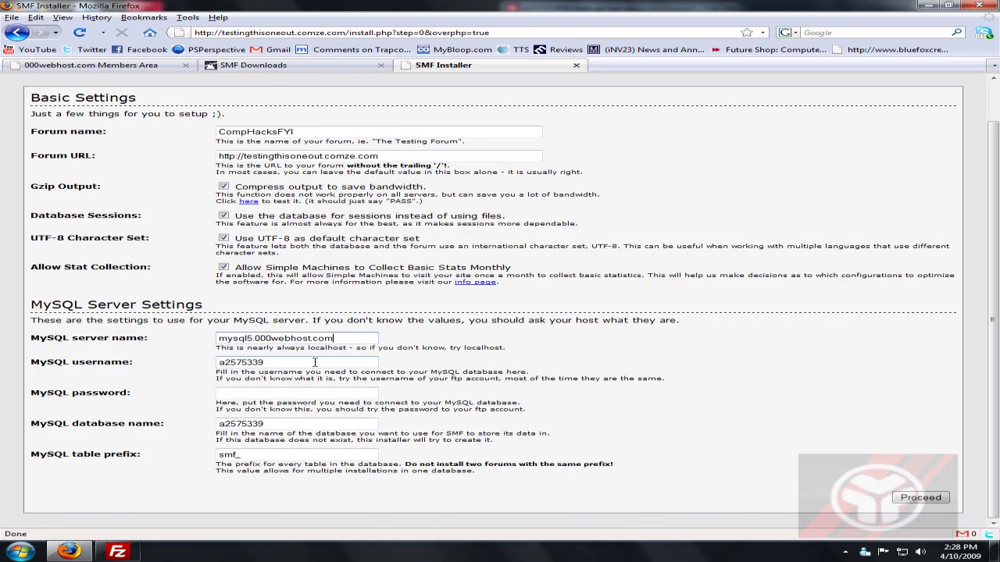
double_click(314, 363)
text(a2575339_Fazi)
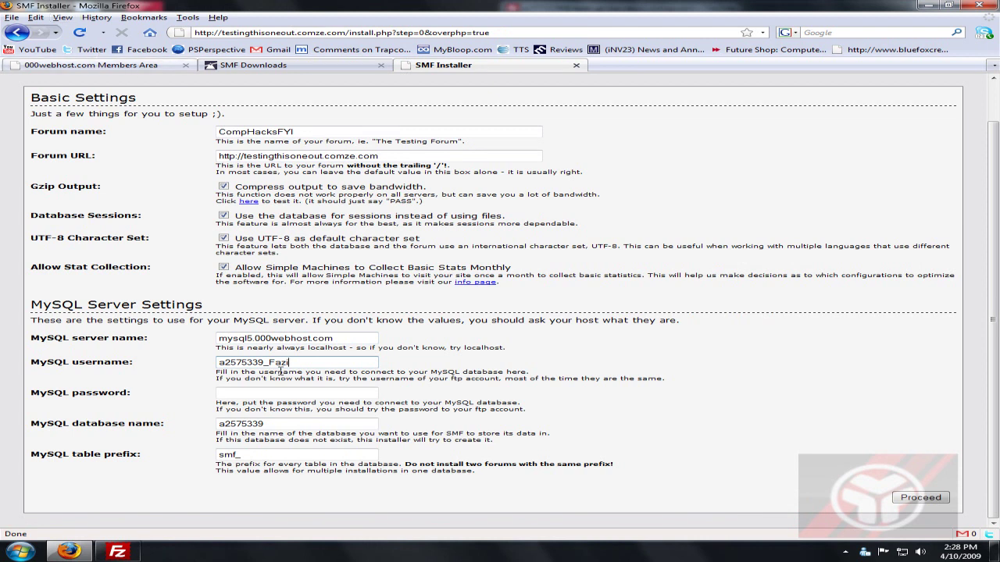
click(257, 392)
text(*******)
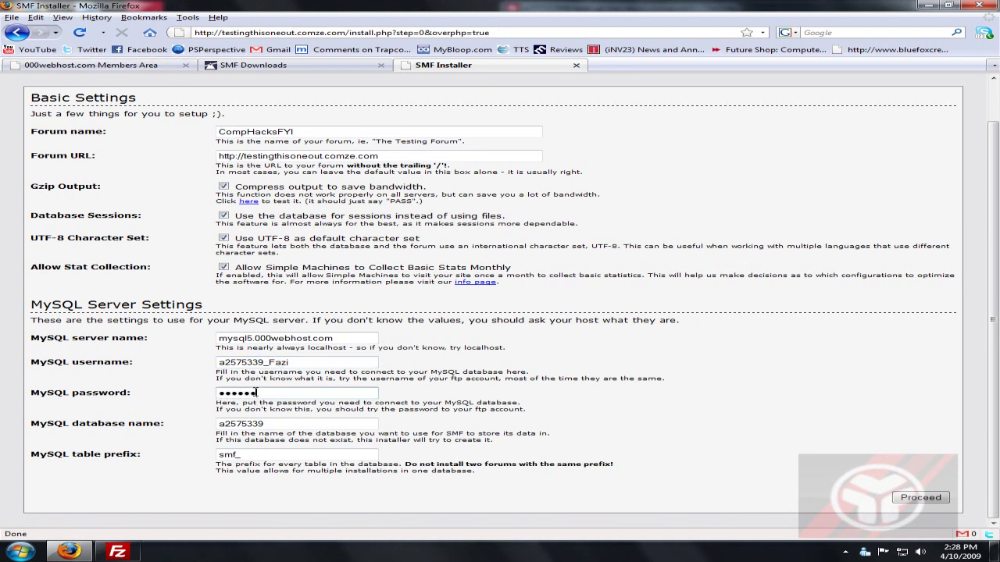
text(****)
key(Tab)
Fill in the SMF database name and submit the MySQL settings.
click(117, 69)
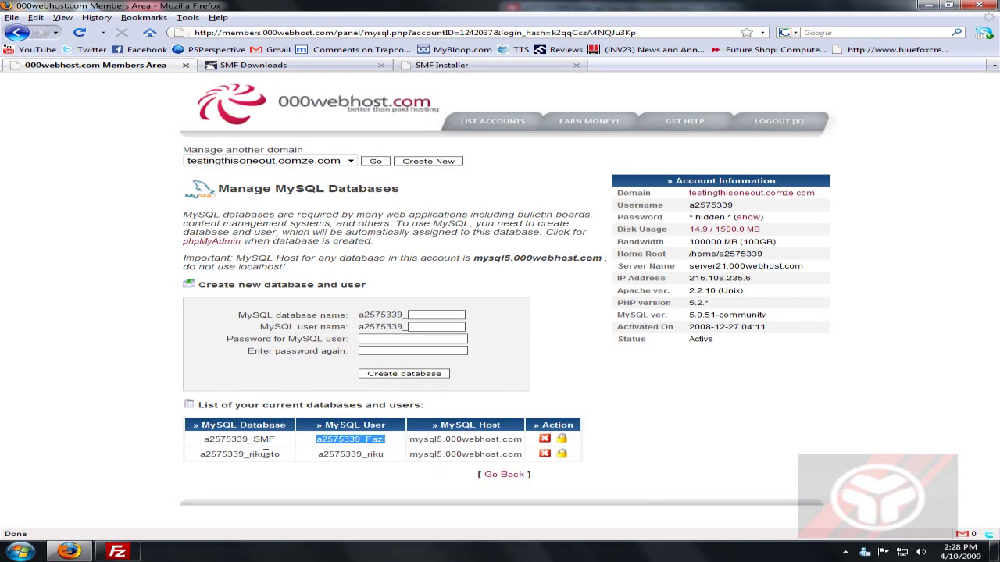
drag(277, 440, 185, 440)
key(ctrl+c)
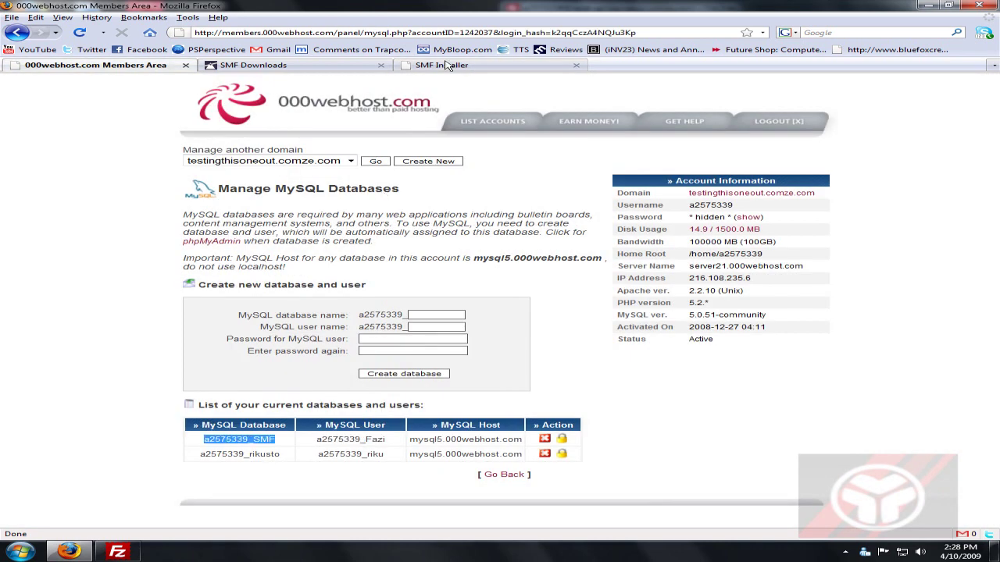
click(446, 65)
key(ctrl+v)
key(Tab)
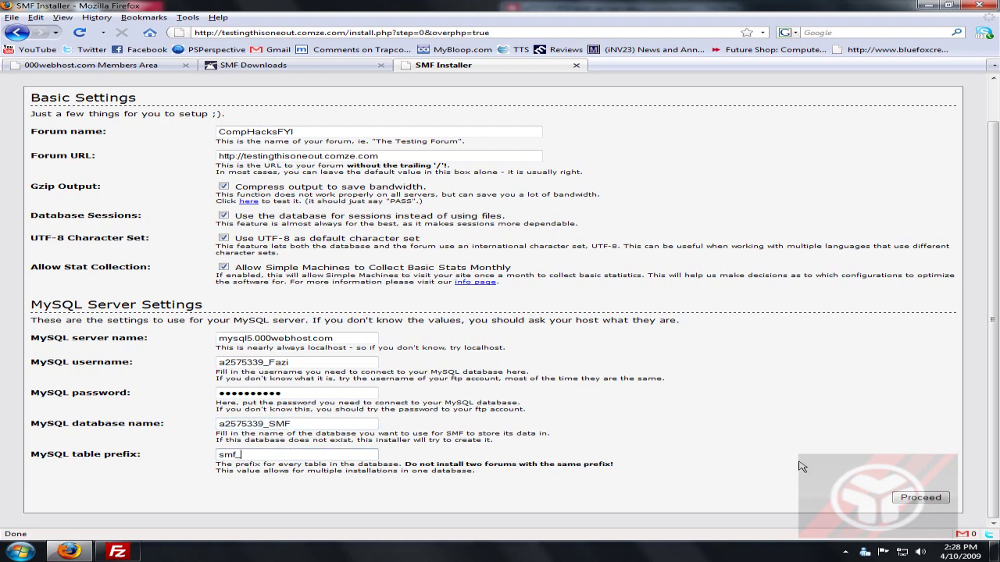
click(912, 500)
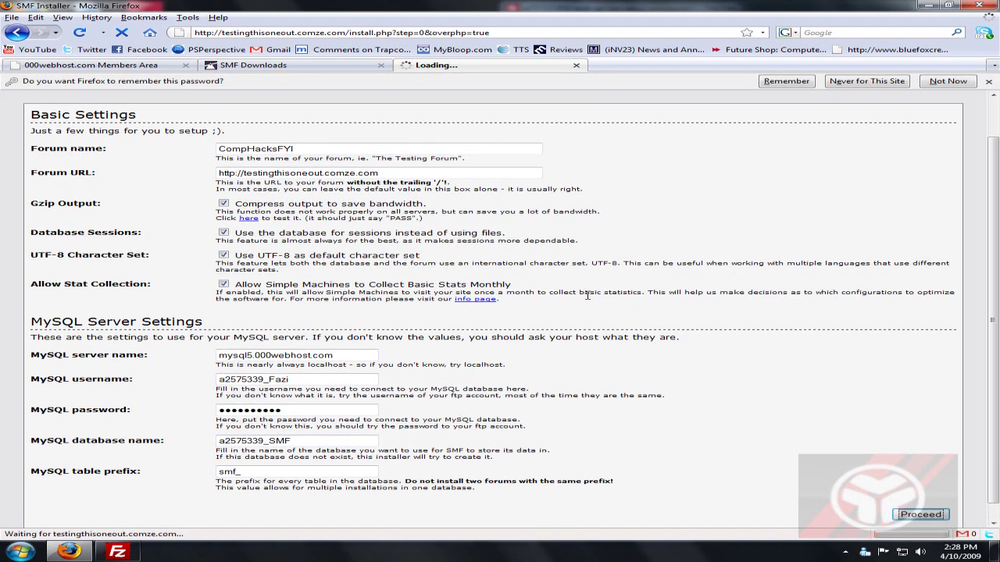
Decline saving the browser password, then enter admin username Admin and its password.
click(949, 81)
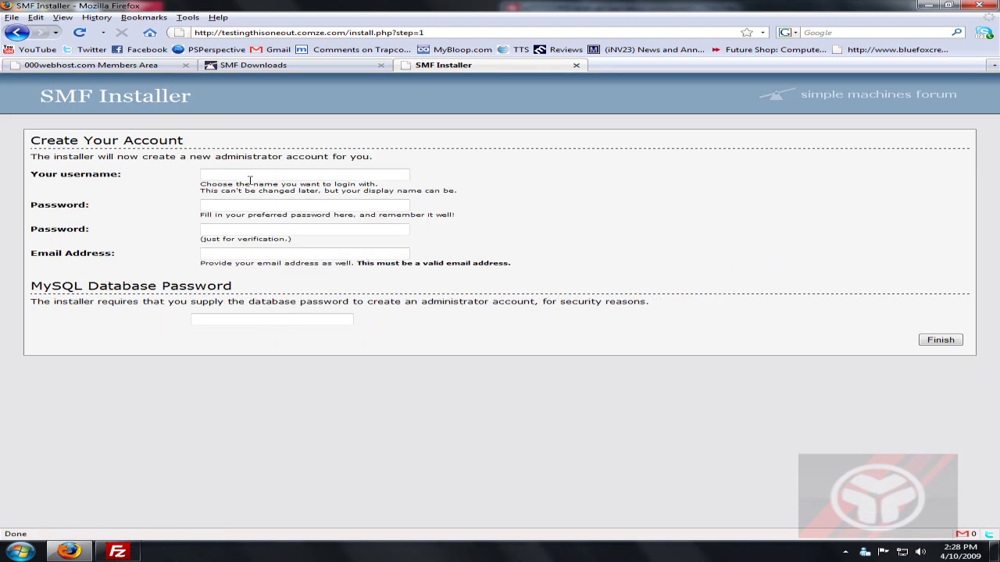
click(251, 178)
text(Adm)
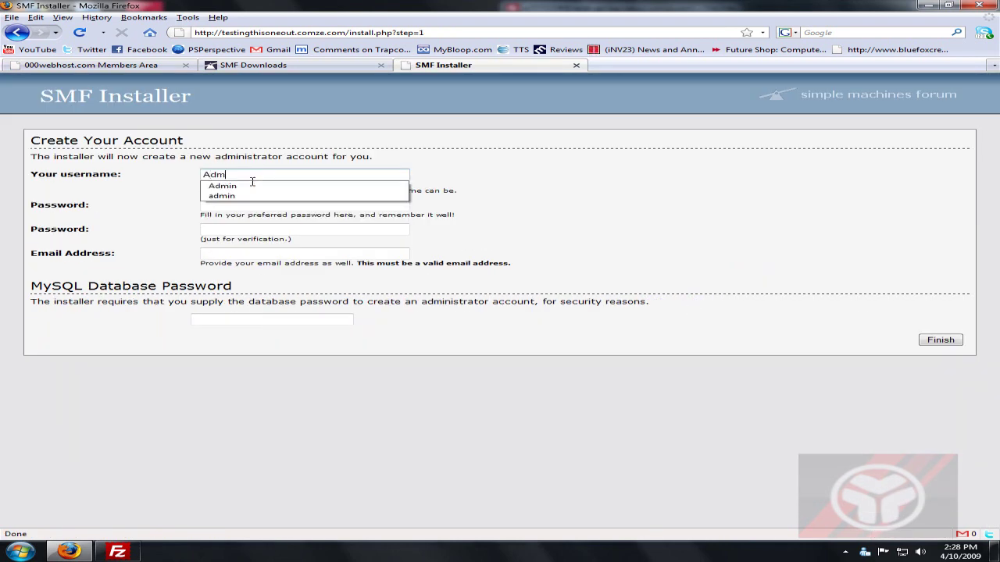
text(in)
key(Tab)
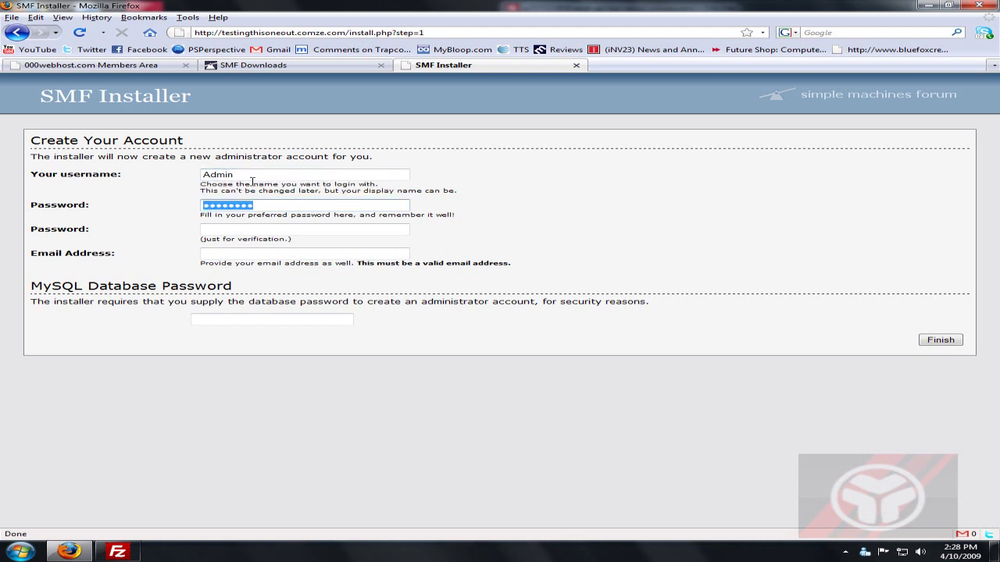
text(•••)
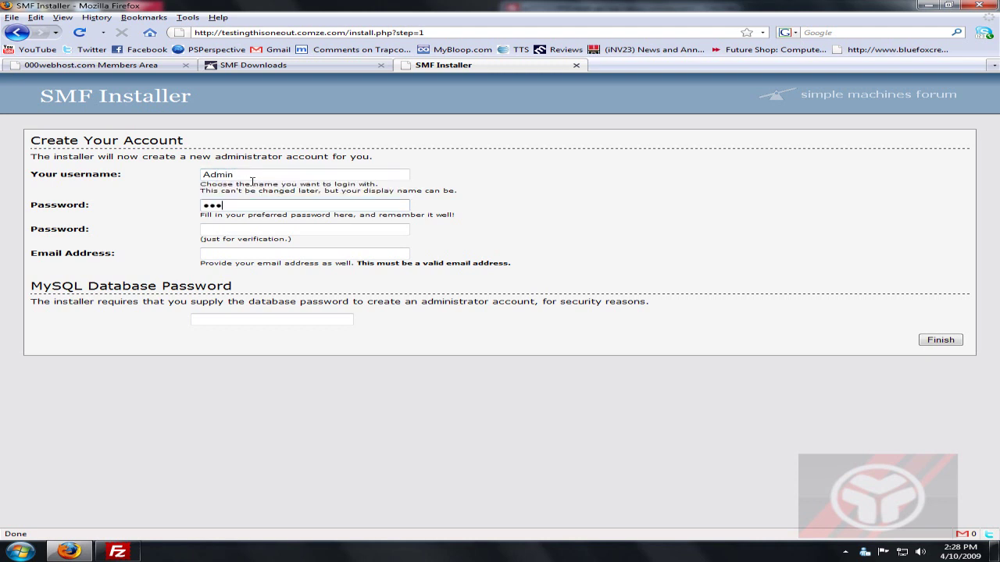
text(••••••••)
key(Tab)
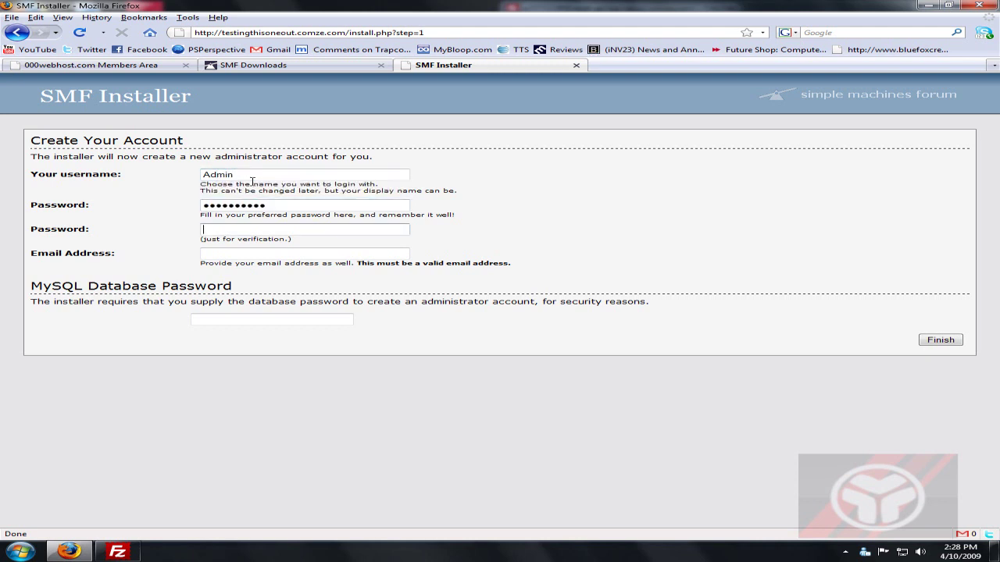
text(•••••••••••)
Fill in the administrator e-mail and the MySQL database password, then finish installation.
click(214, 253)
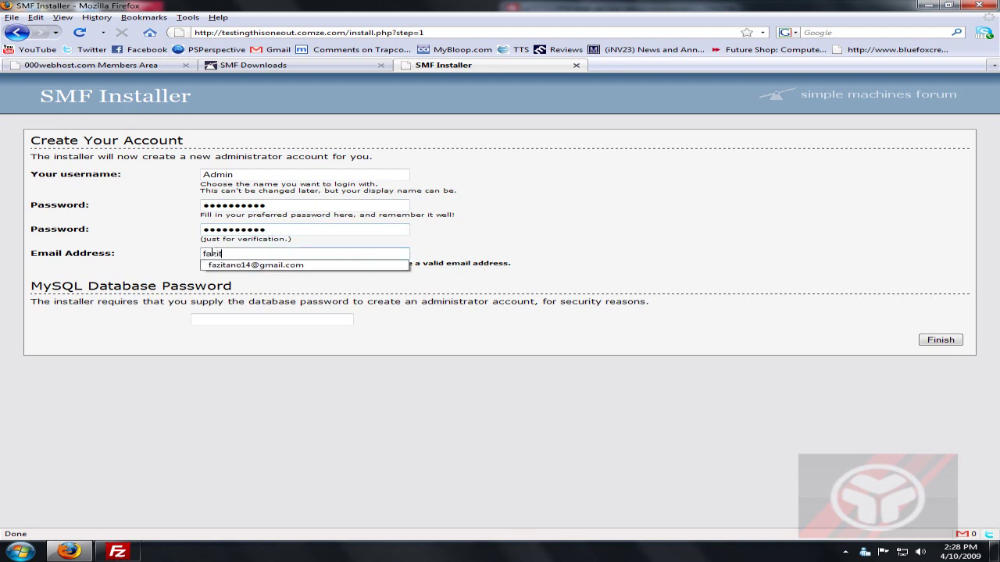
key(Tab)
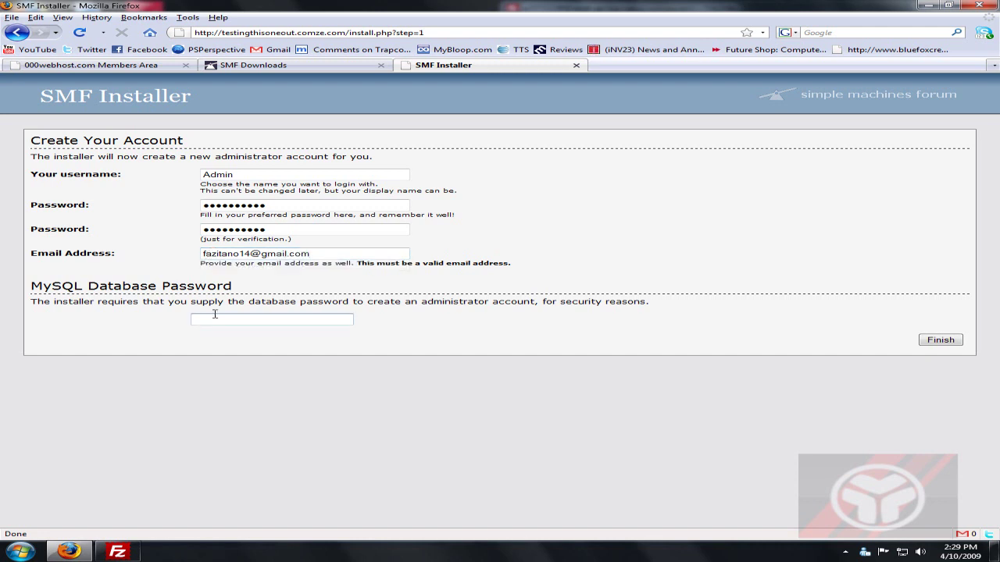
drag(53, 302, 214, 315)
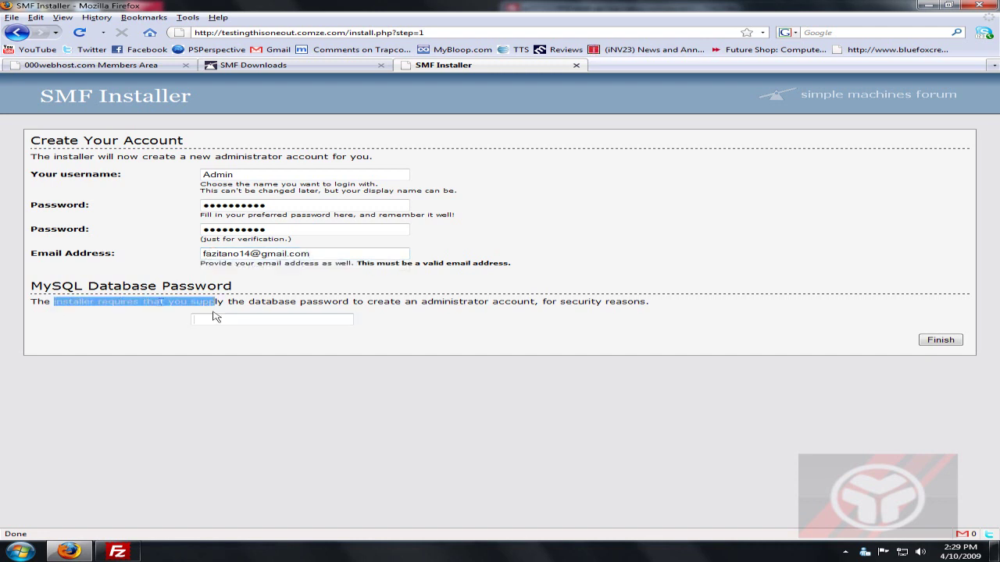
click(202, 318)
text(•••••••••••)
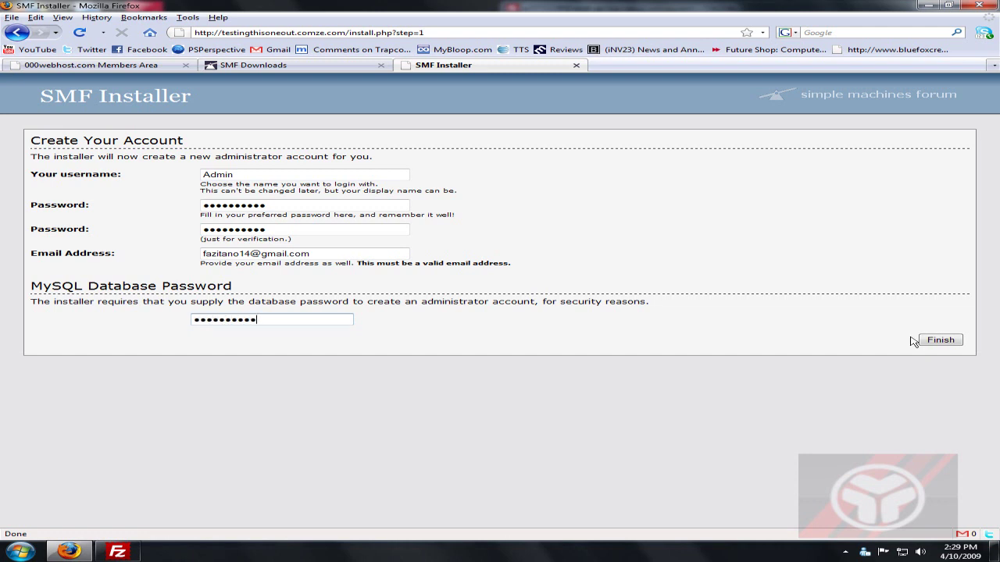
click(937, 341)
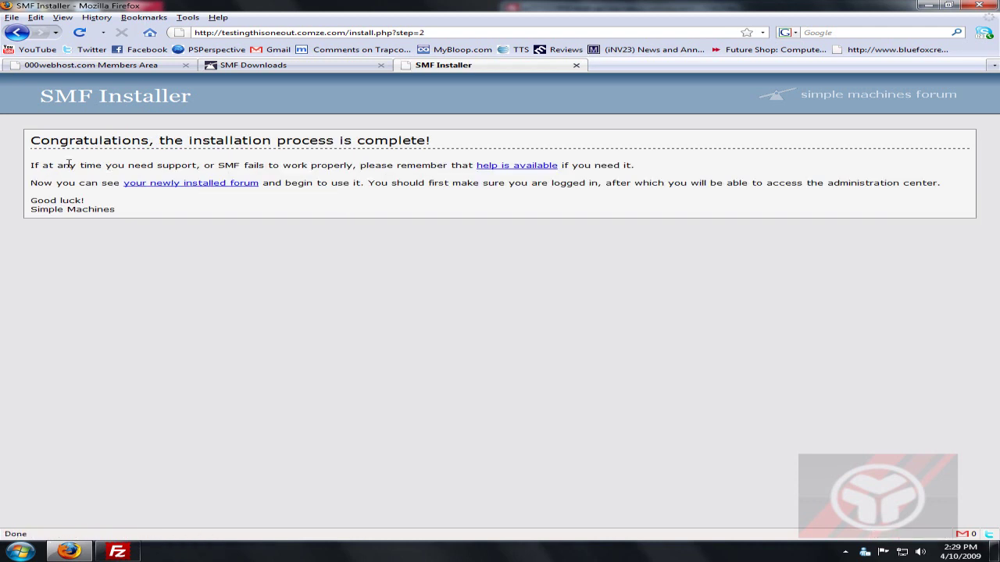
Review the installation-complete message and close the Simple Machines home page.
drag(31, 143, 426, 145)
click(408, 163)
drag(192, 166, 643, 200)
click(601, 204)
click(840, 97)
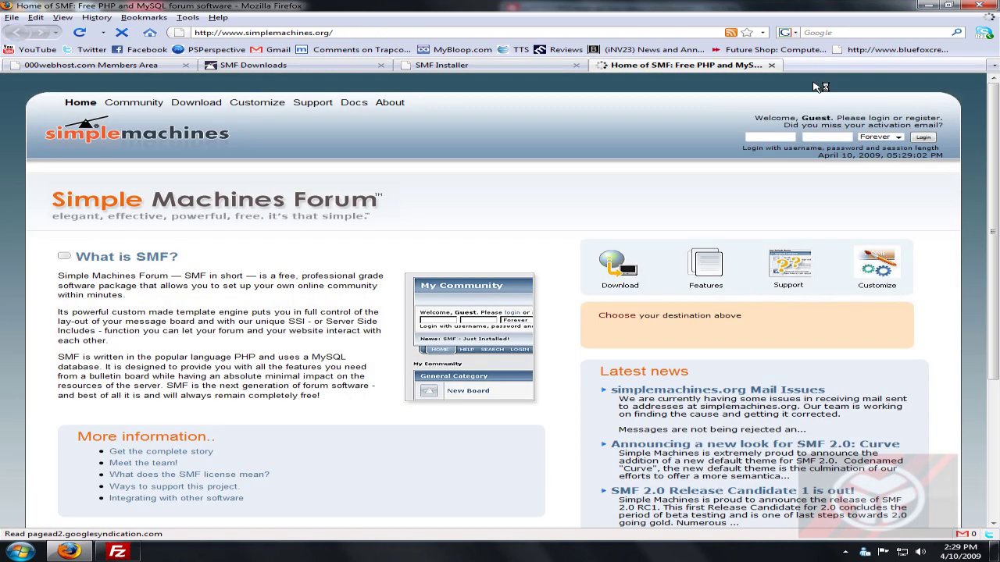
key(ctrl+w)
Open the newly installed forum's site in a new tab.
click(168, 65)
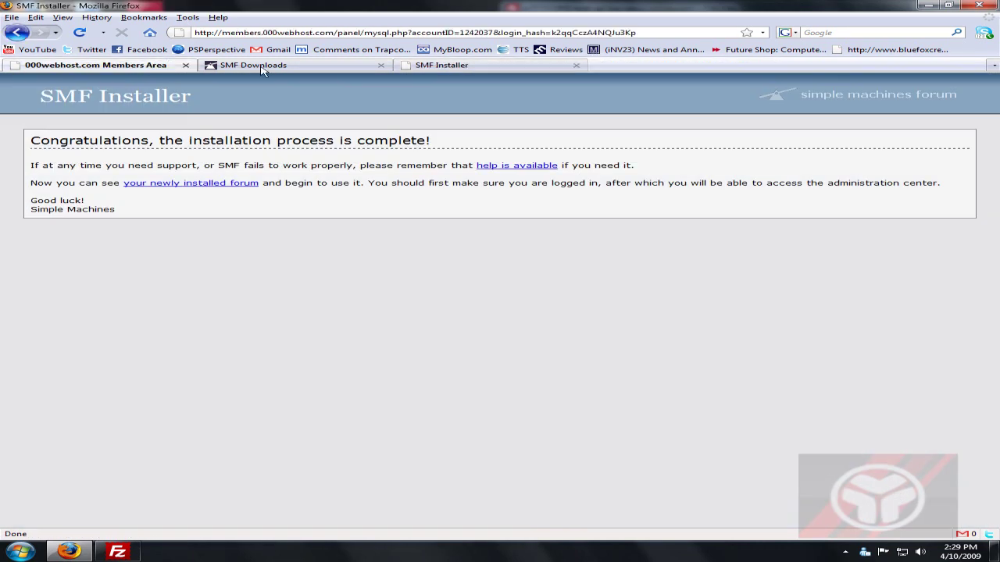
click(258, 65)
click(118, 66)
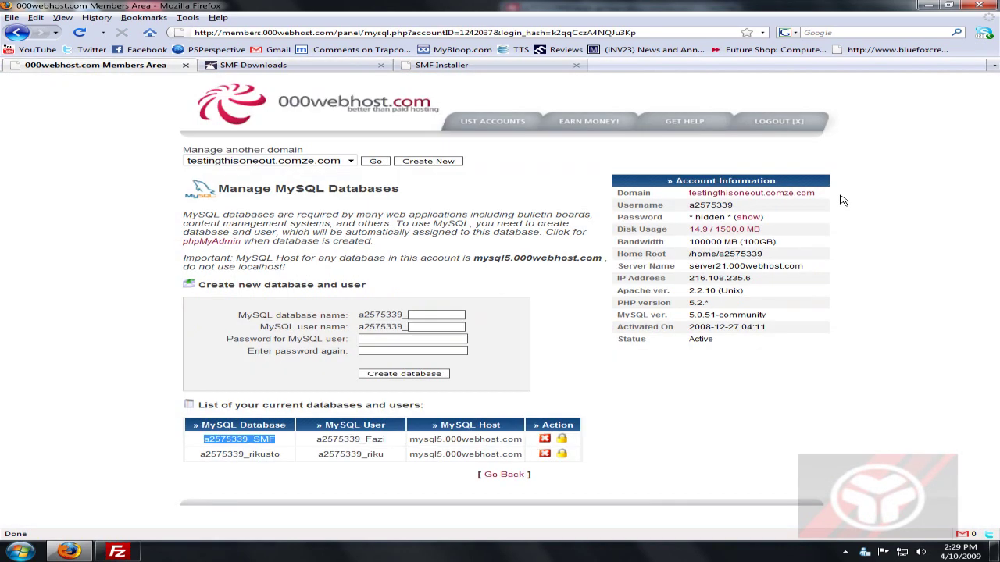
middle_click(742, 193)
click(646, 67)
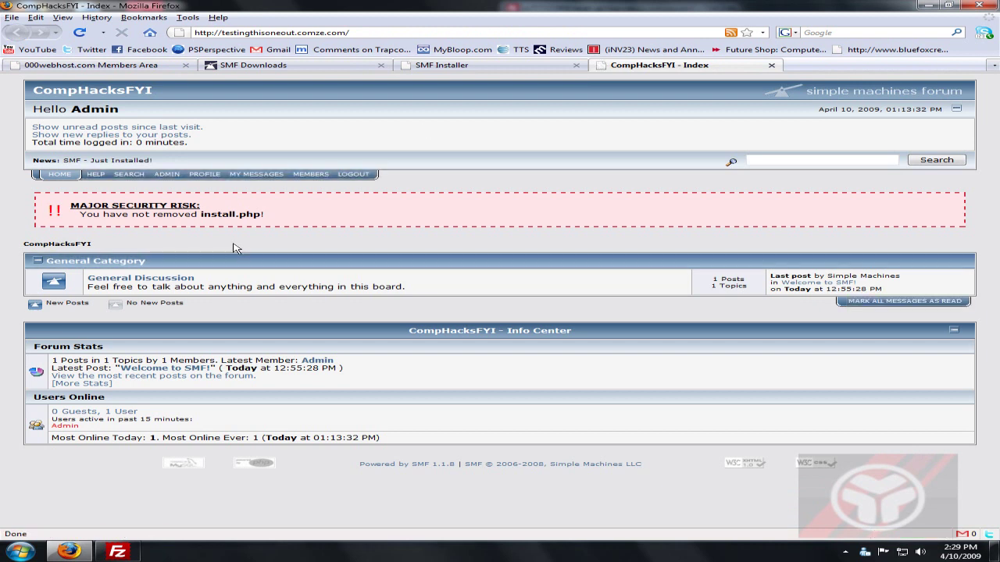
Read the forum's security warning about install.php still being on the server.
drag(277, 216, 125, 205)
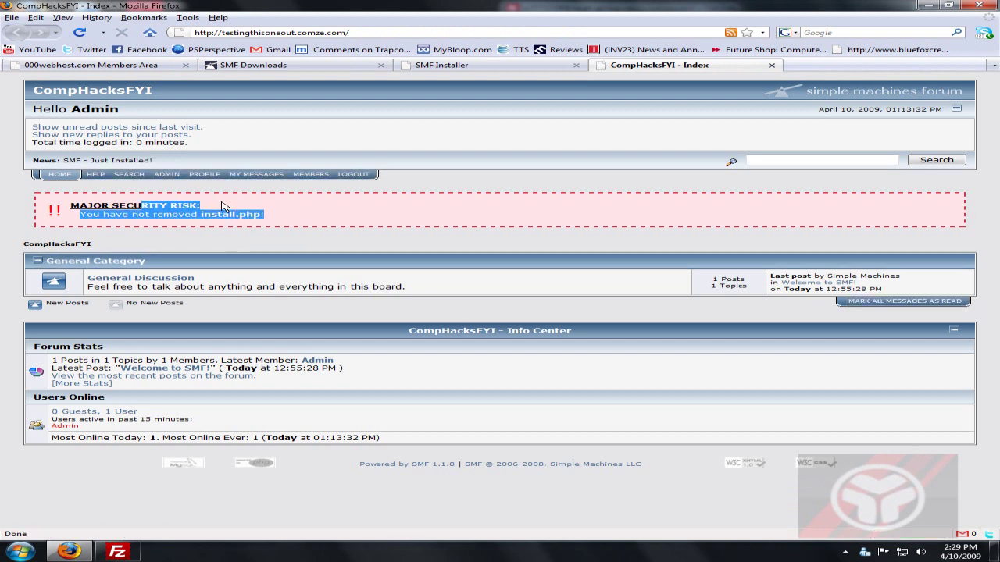
click(300, 220)
drag(264, 216, 217, 216)
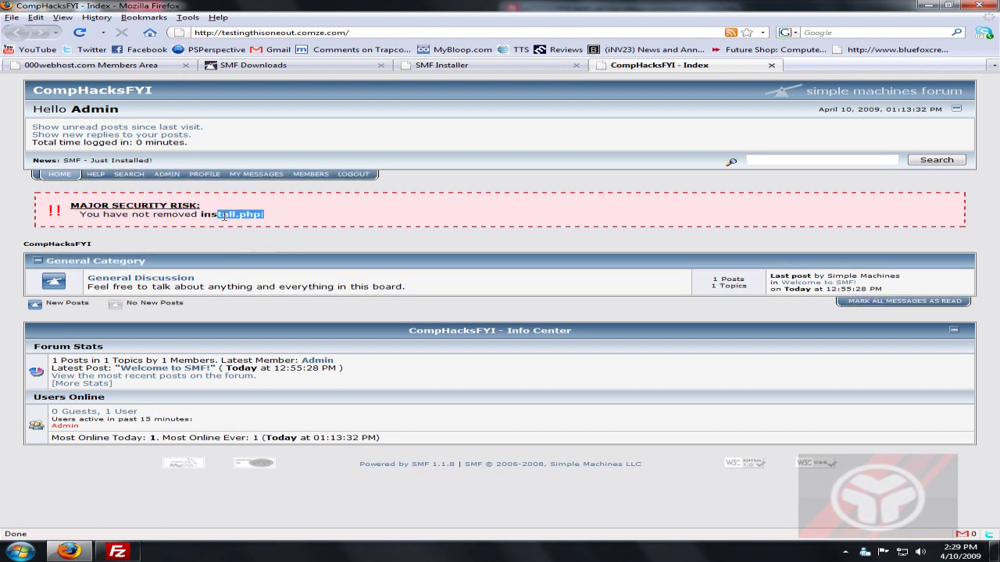
click(235, 217)
Delete install.php from the server in FileZilla, then reload the forum.
click(117, 553)
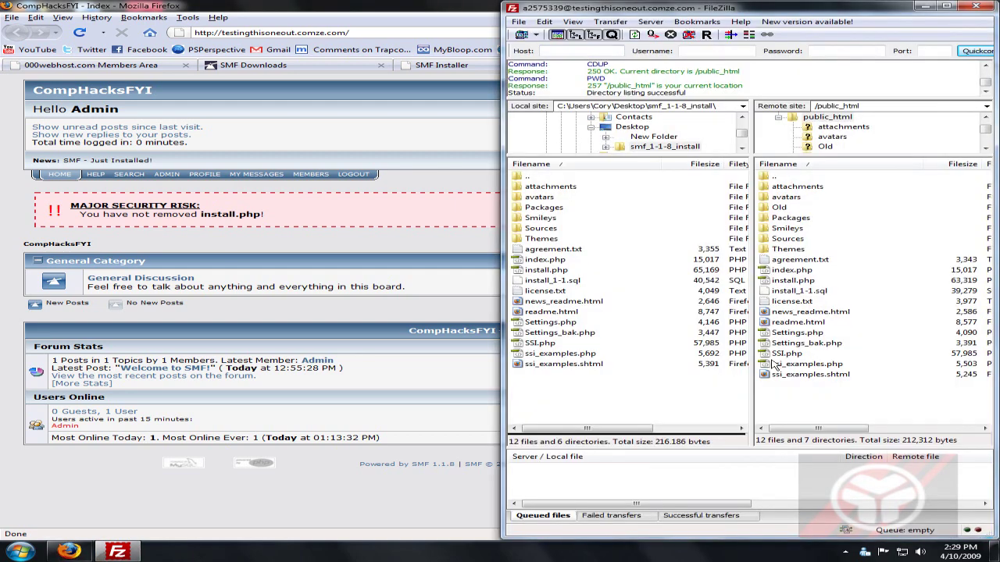
click(791, 281)
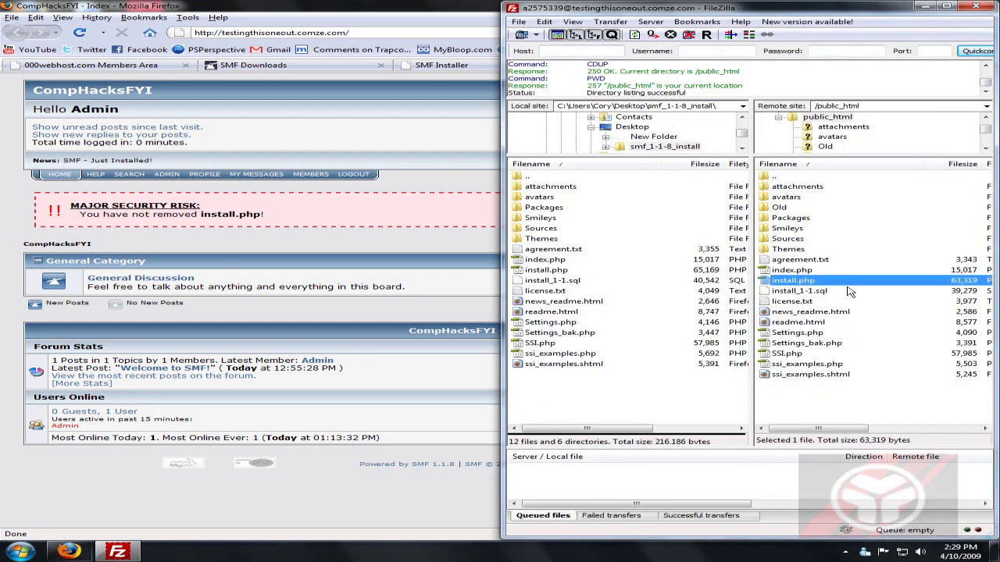
key(Delete)
click(524, 313)
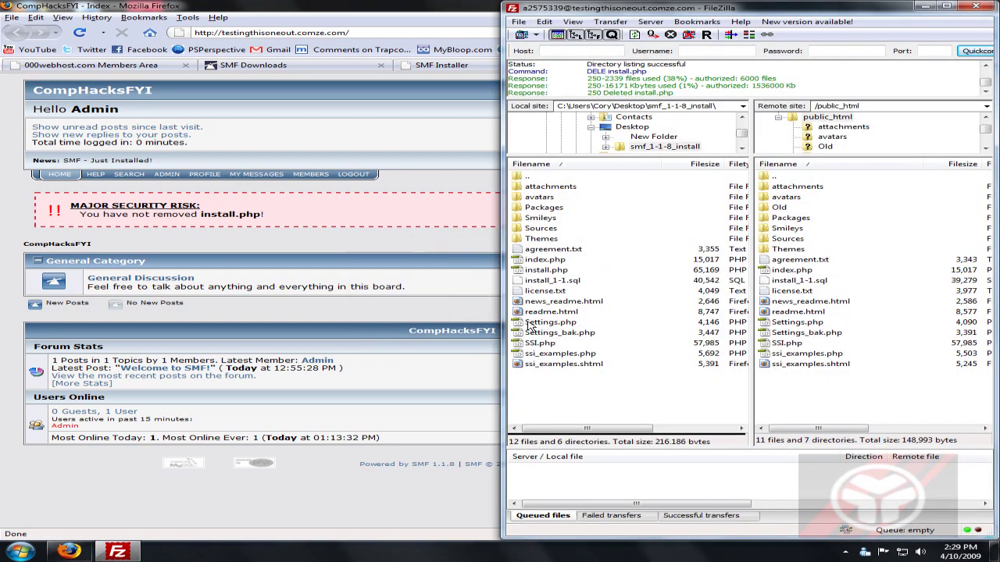
click(242, 104)
key(F5)
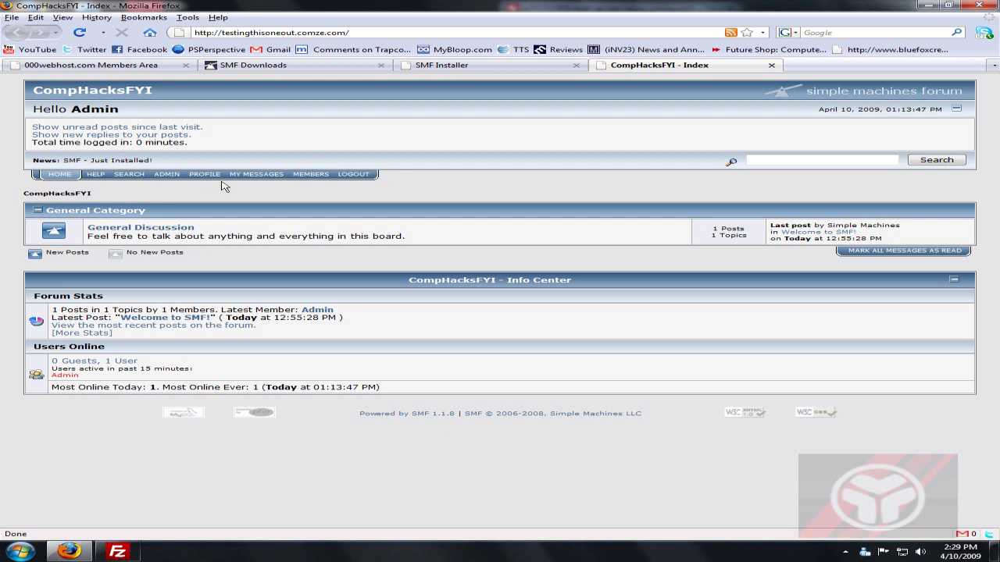
Go to the Administration Center's Manage Boards and Categories page.
click(172, 174)
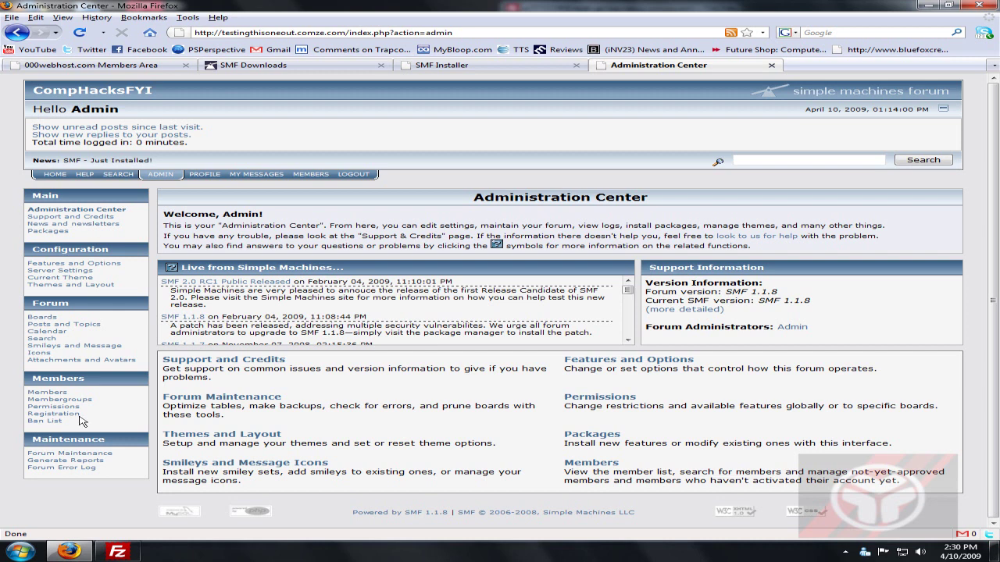
click(43, 318)
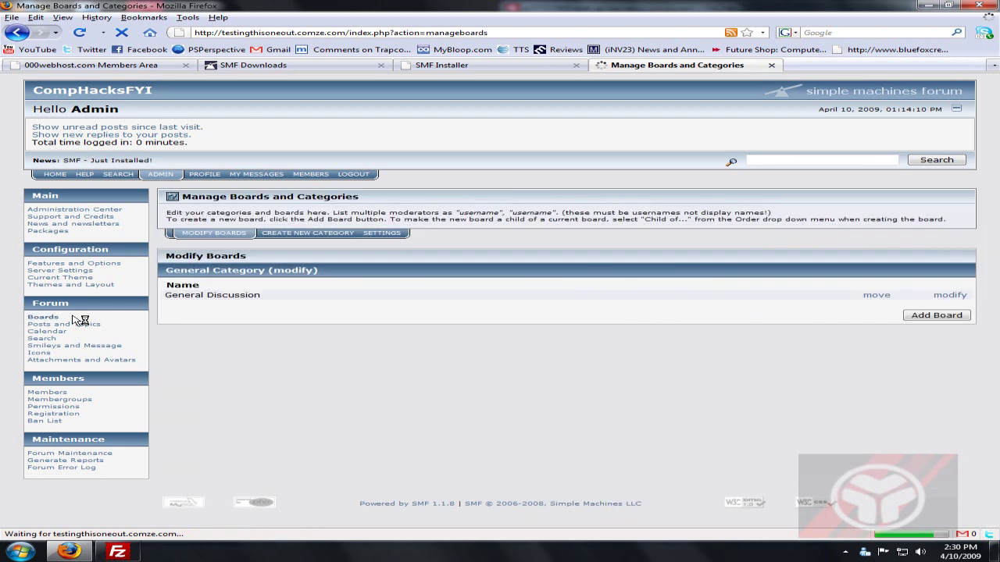
Add board ComphacksFYI, described as videos, in General Category before General Discussion.
click(941, 317)
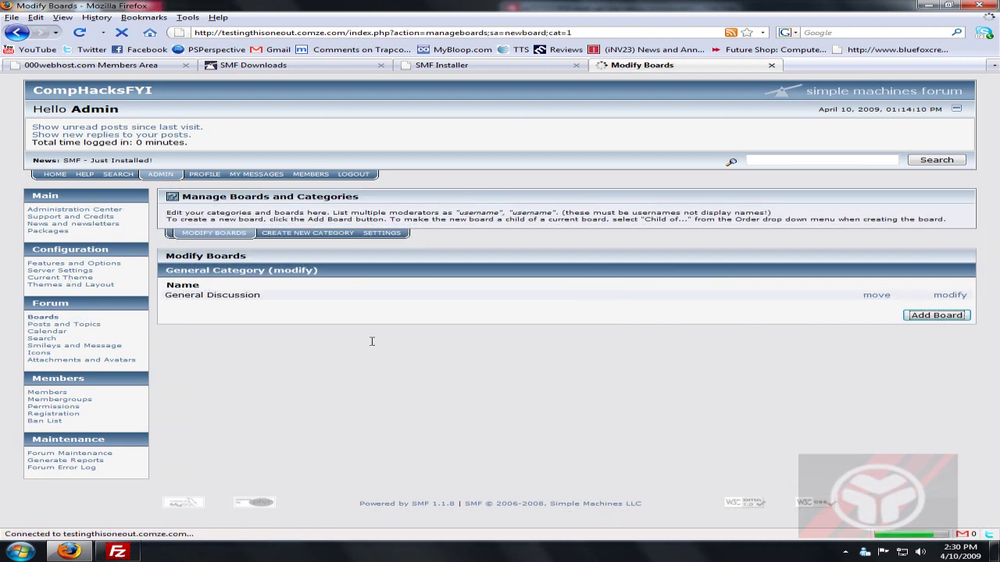
click(676, 272)
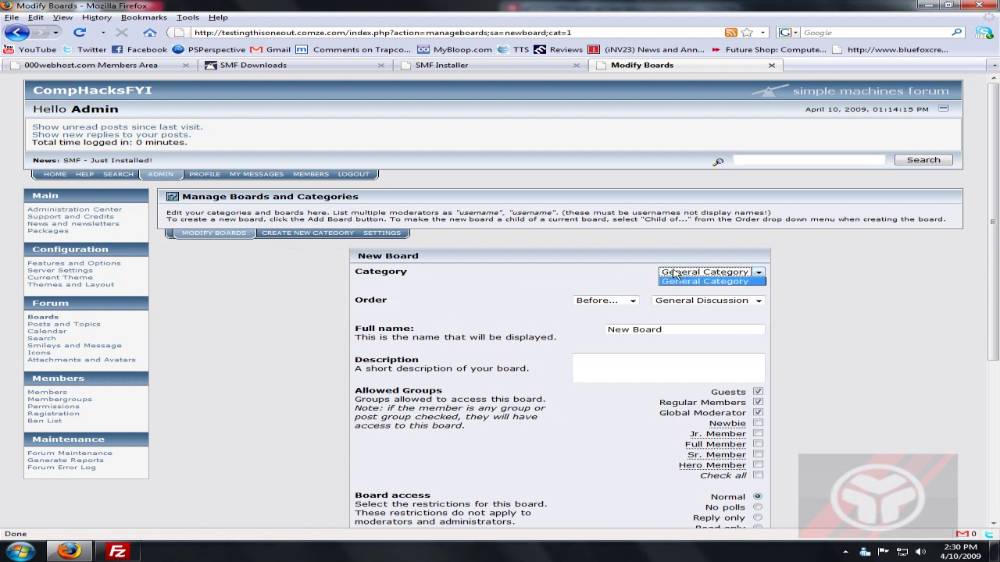
click(676, 280)
click(603, 301)
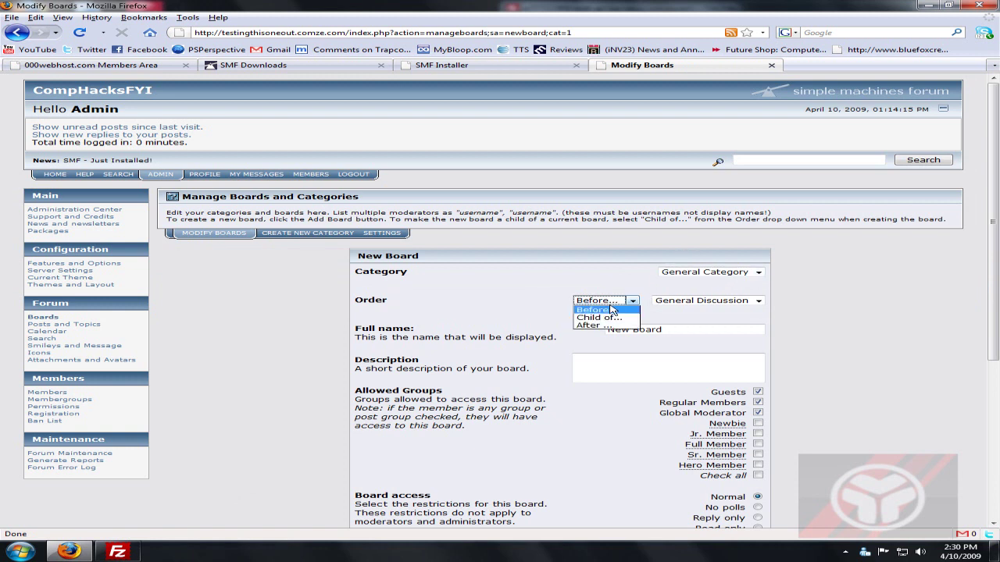
click(383, 326)
key(Tab)
key(Tab)
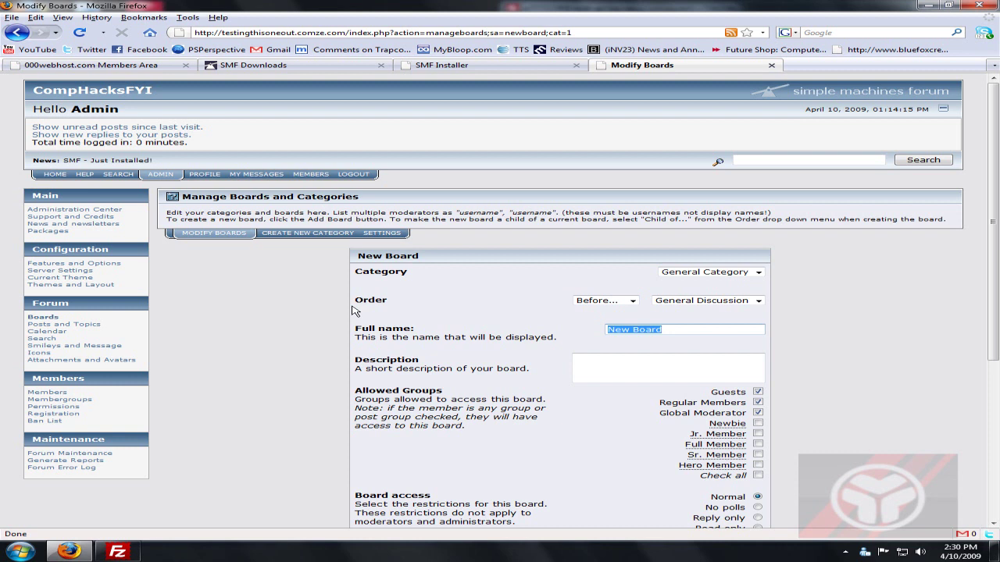
text(ComphacksFYI)
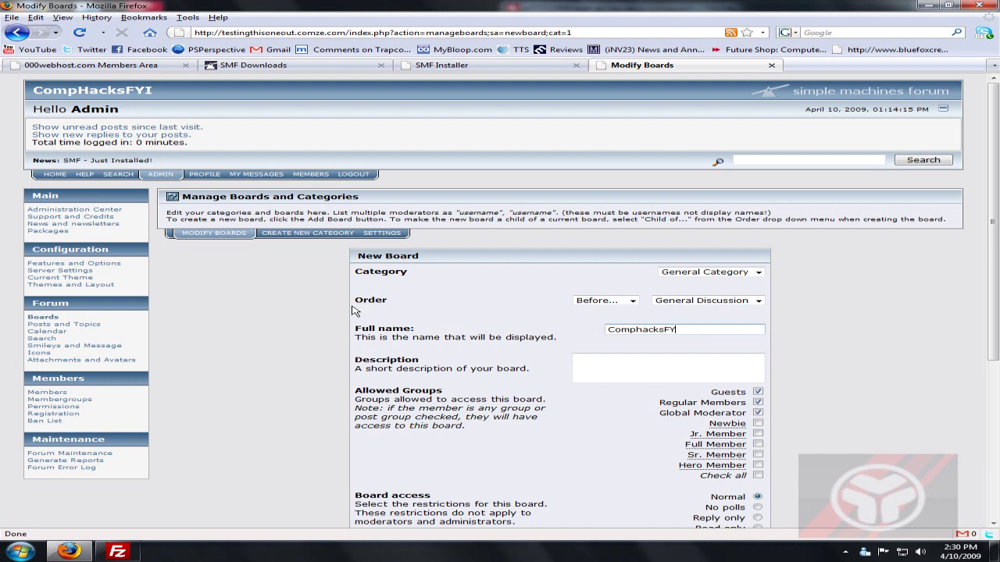
key(Tab)
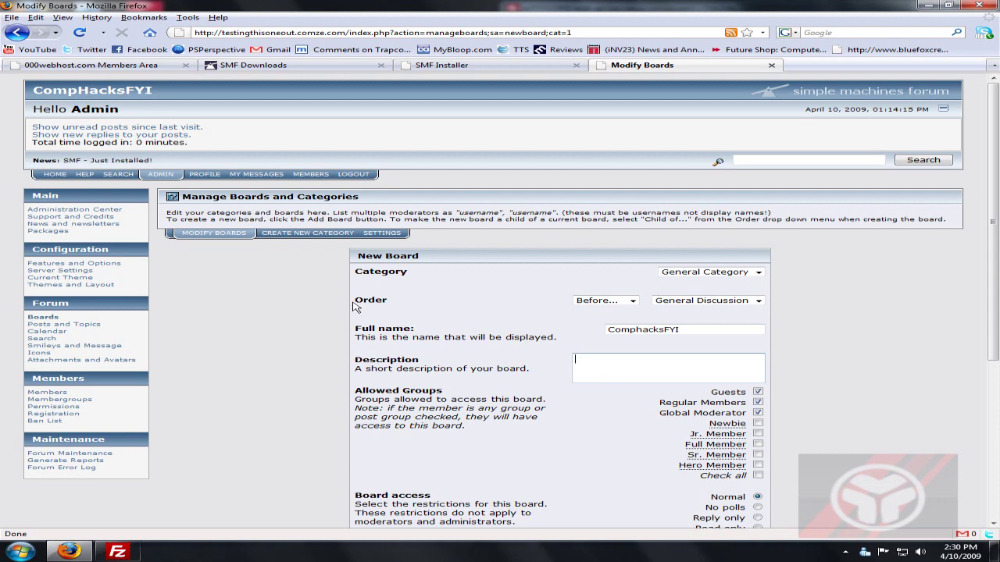
text(videos)
Allow all member groups, keep the forum default theme, and submit the board.
scroll(592, 354, down, 2)
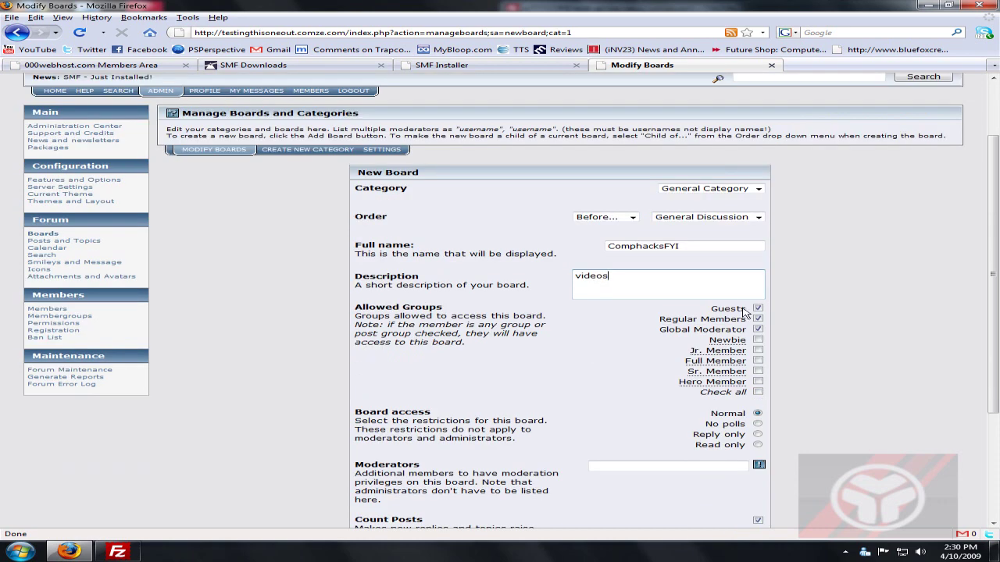
click(757, 391)
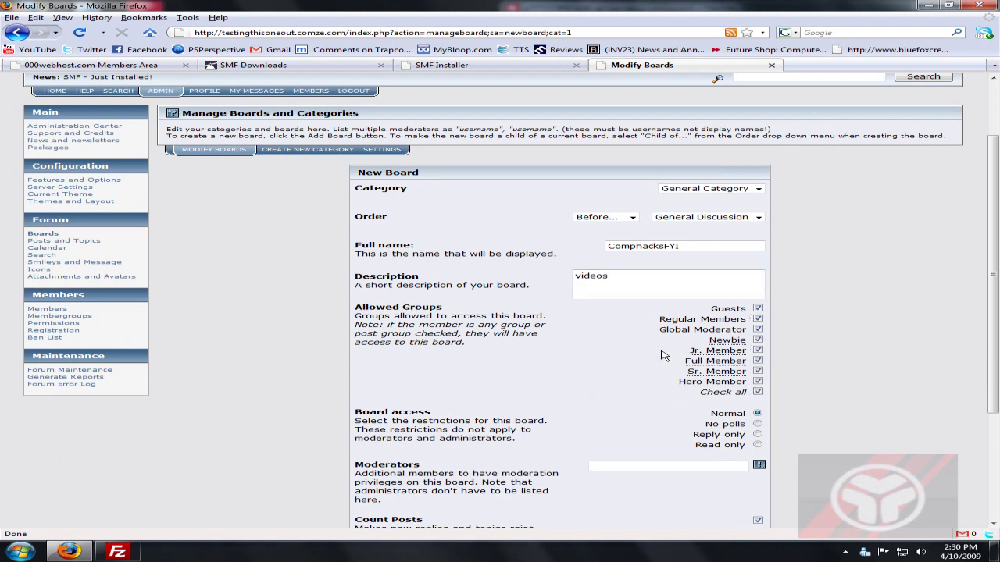
scroll(723, 361, down, 1)
scroll(756, 356, down, 2)
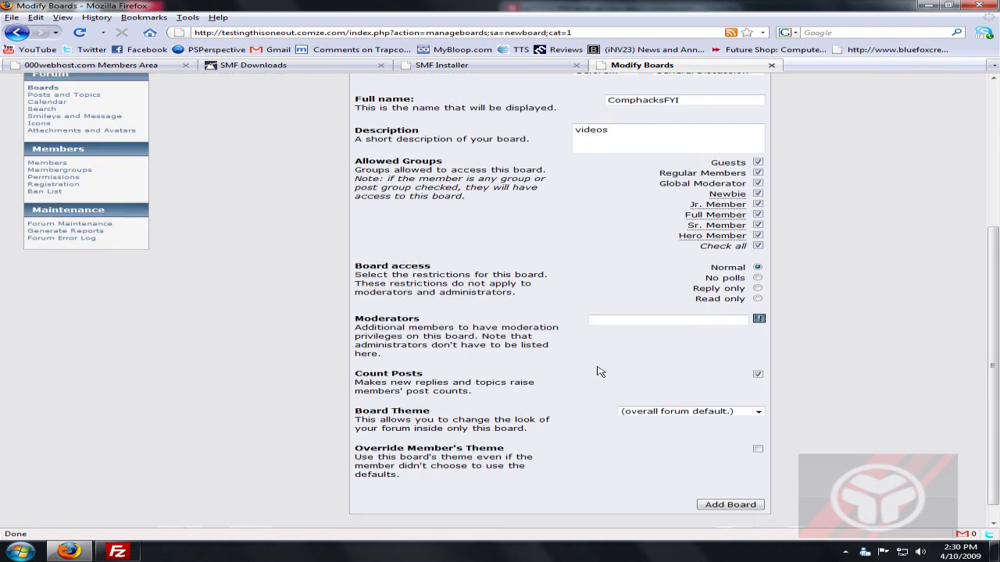
click(634, 412)
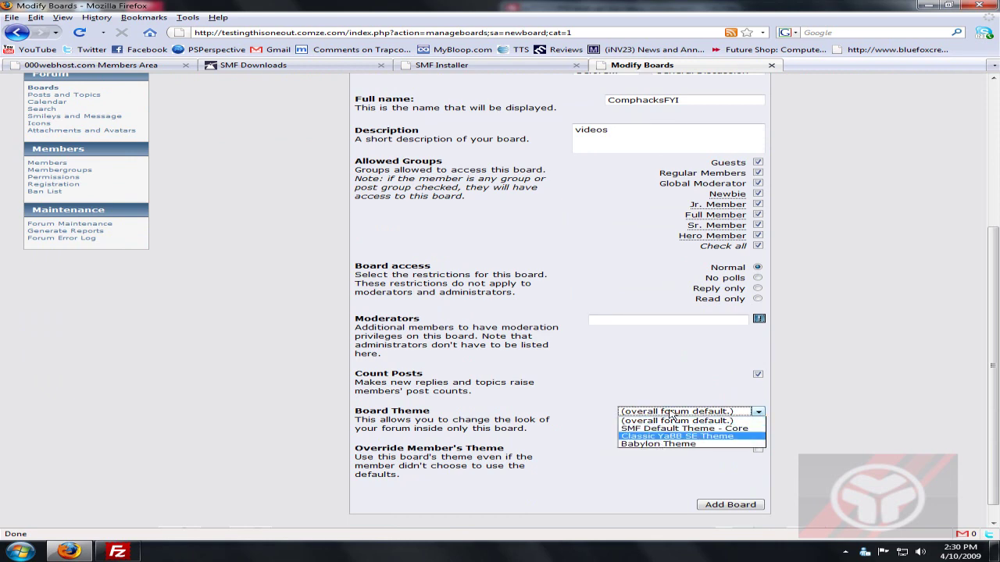
click(677, 421)
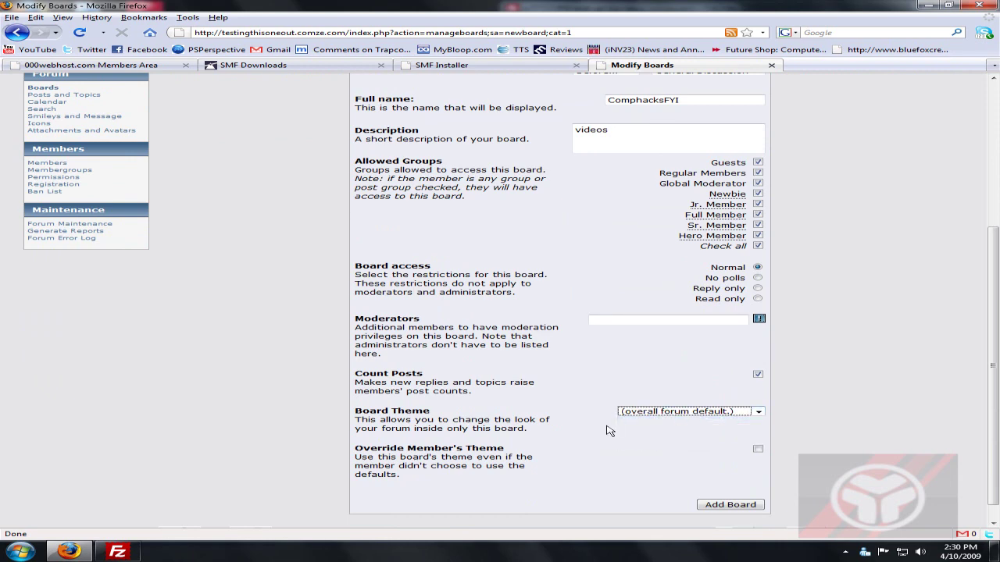
scroll(610, 431, down, 1)
click(729, 483)
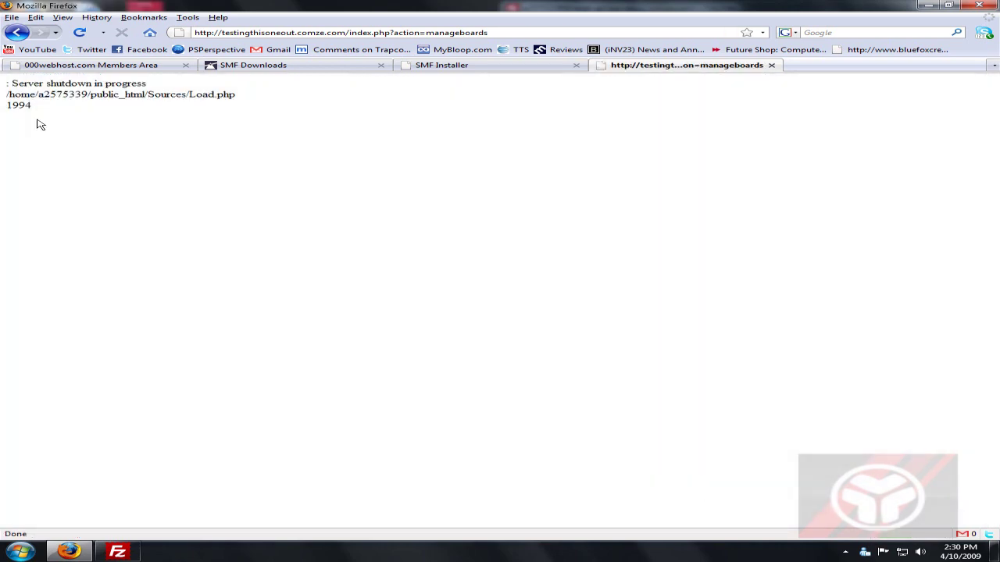
Reload past the server error and confirm ComphacksFYI appears on the forum index.
drag(5, 83, 8, 80)
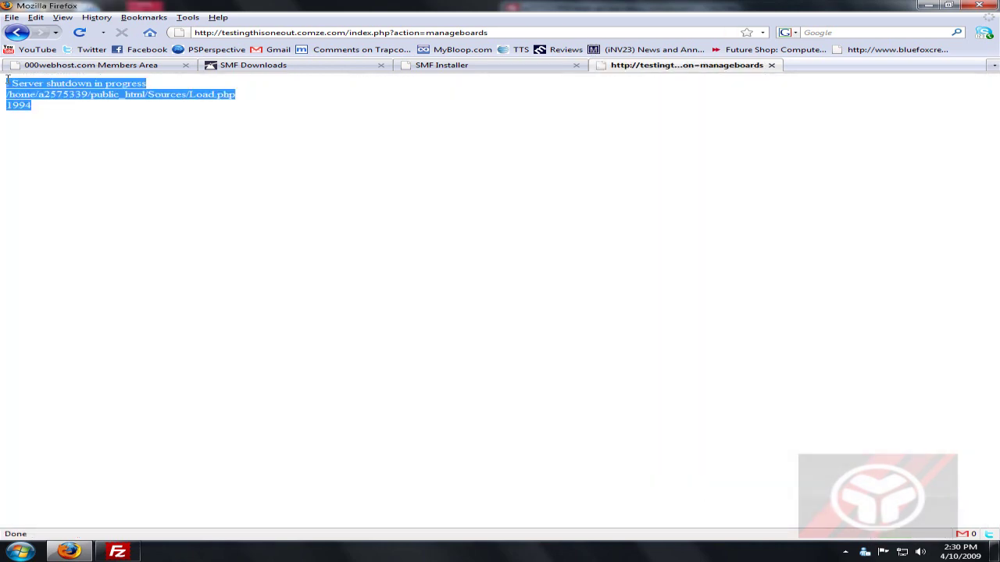
click(8, 79)
click(80, 33)
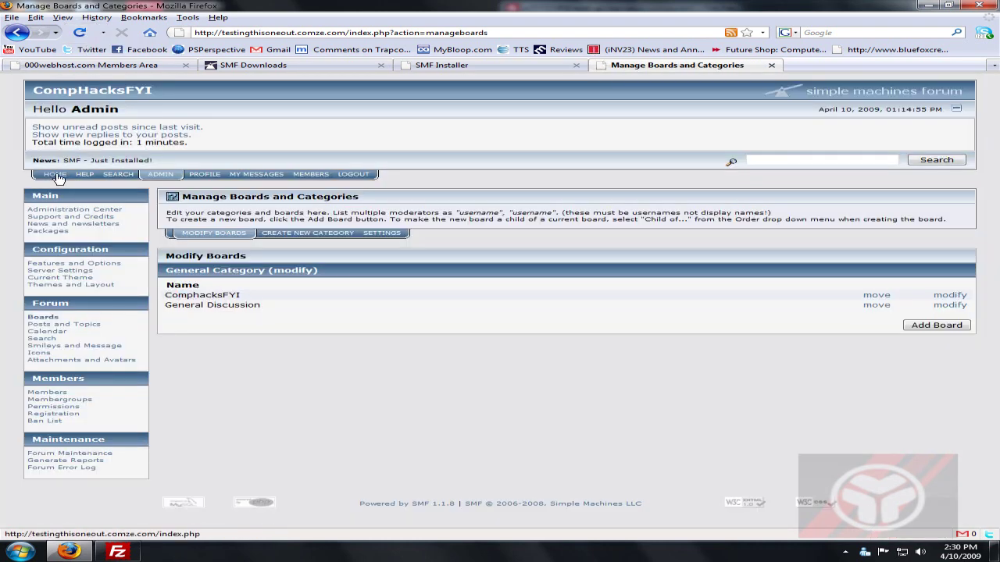
click(57, 177)
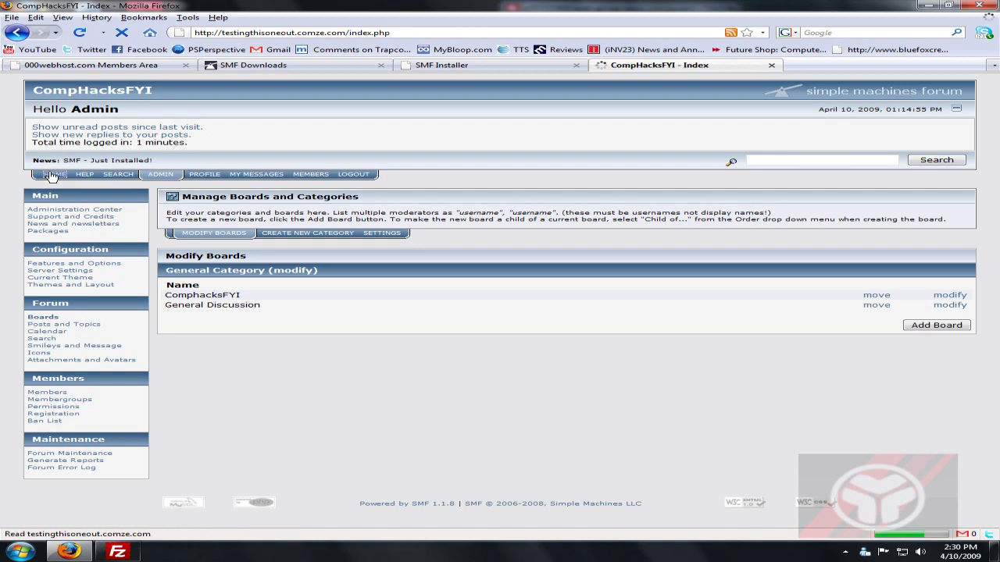